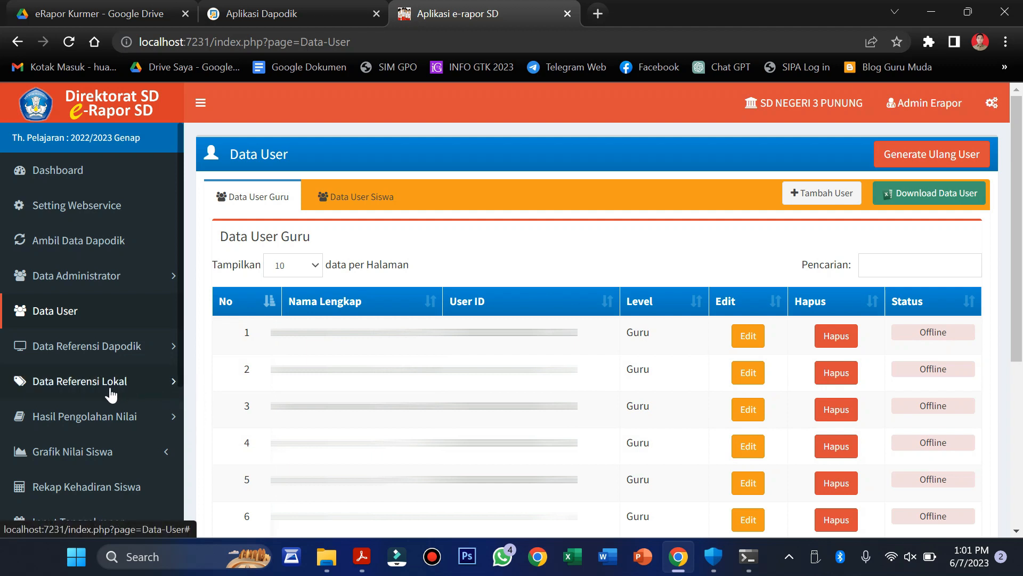
pyautogui.click(144, 387)
pyautogui.scroll(-5, 116, 423)
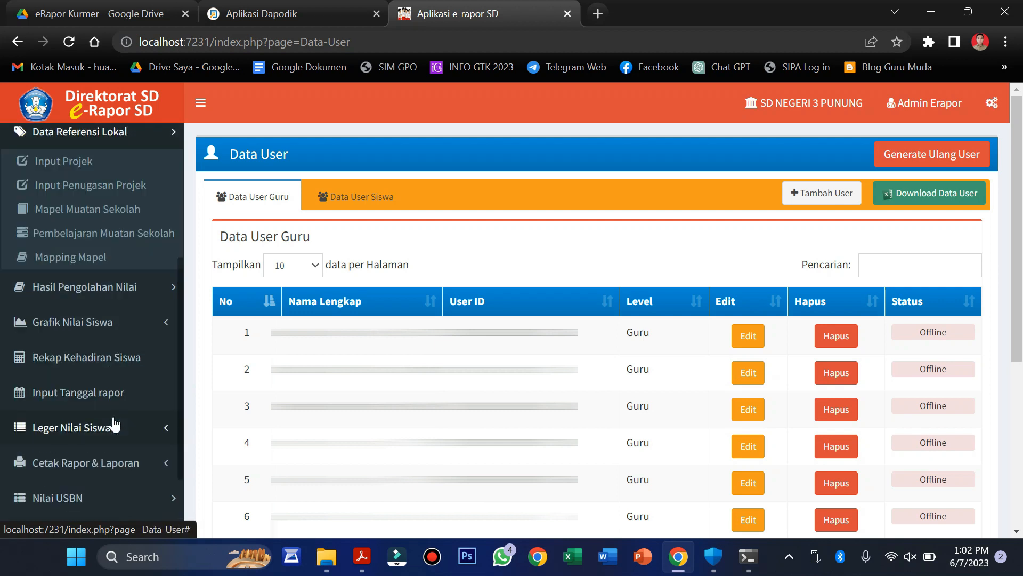
pyautogui.scroll(5, 107, 214)
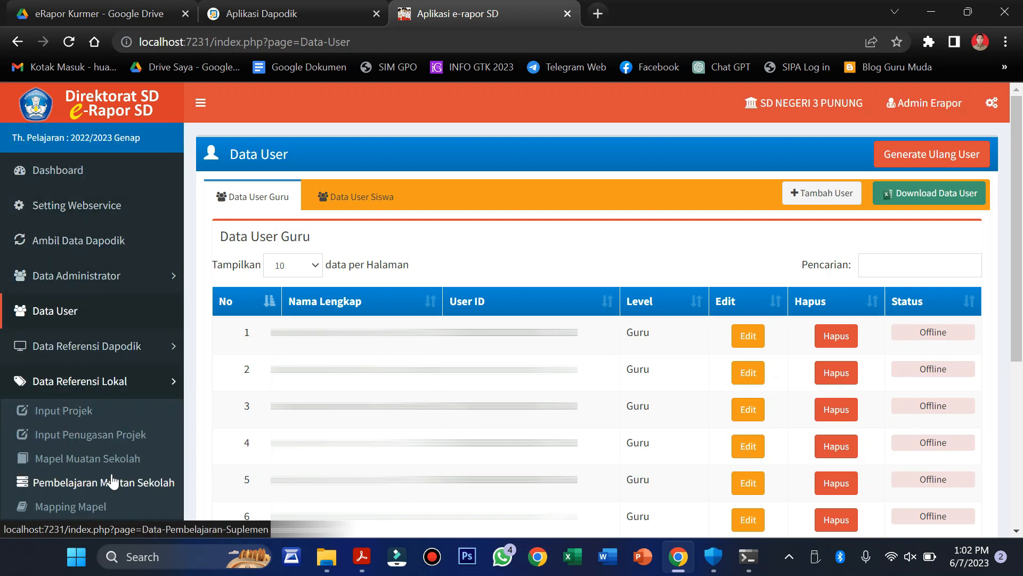
pyautogui.scroll(-4, 96, 501)
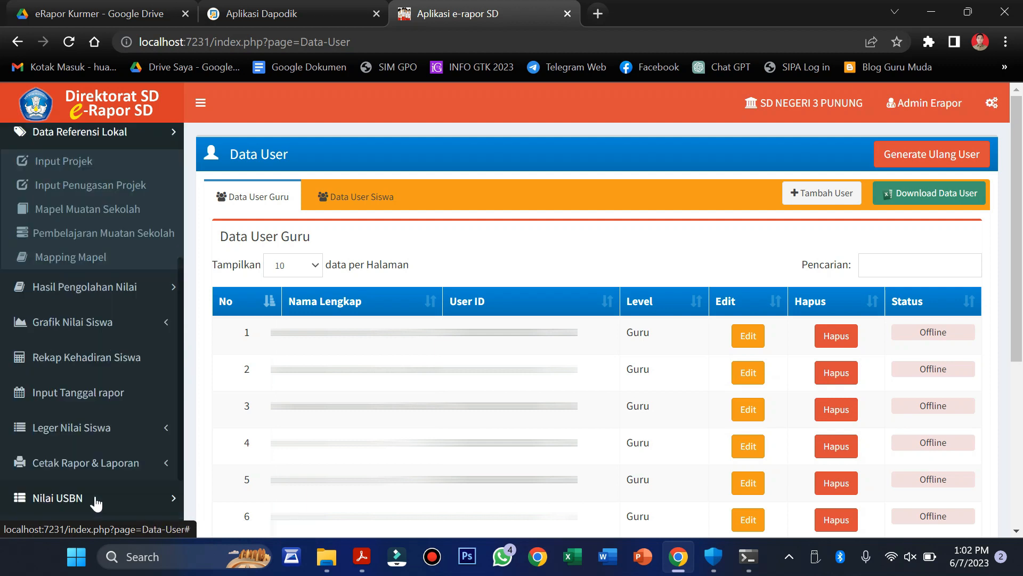
pyautogui.scroll(2, 96, 497)
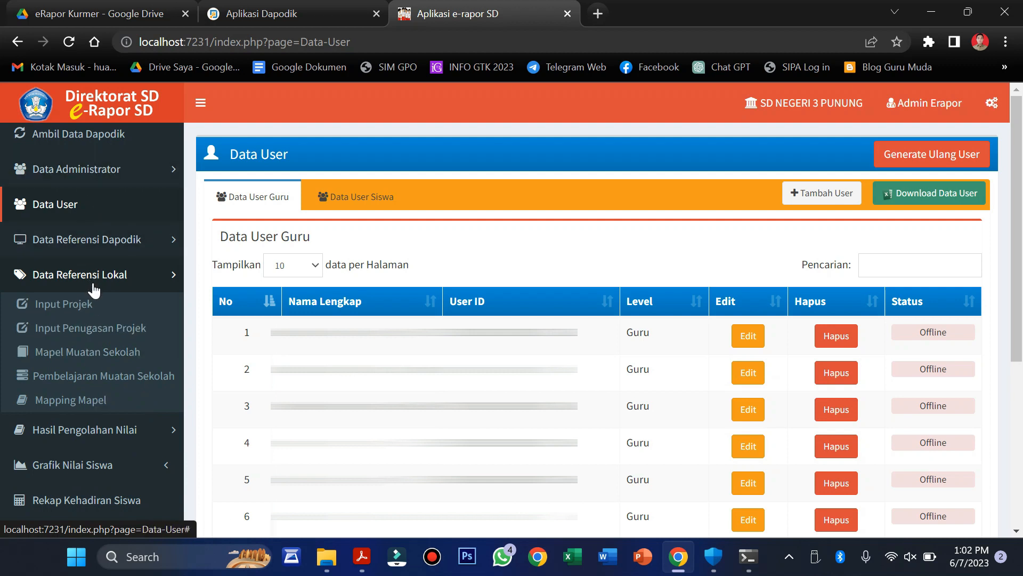
# Open the extracurricular list in the Dapodik reference data, and review the details of the school profile.
pyautogui.click(93, 254)
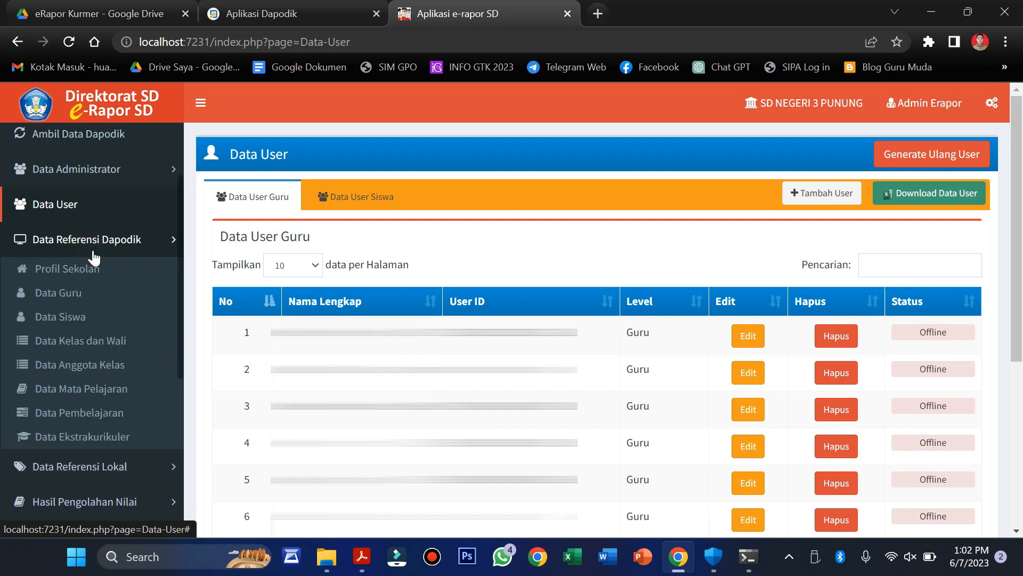
pyautogui.click(103, 443)
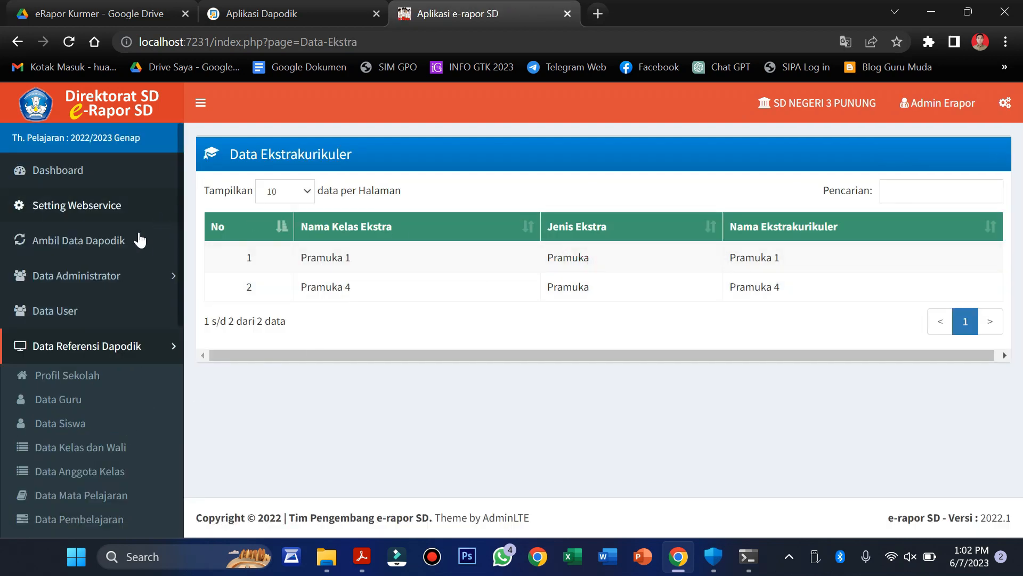
pyautogui.click(85, 376)
pyautogui.scroll(-1, 354, 261)
pyautogui.scroll(-2, 354, 261)
pyautogui.scroll(1, 353, 285)
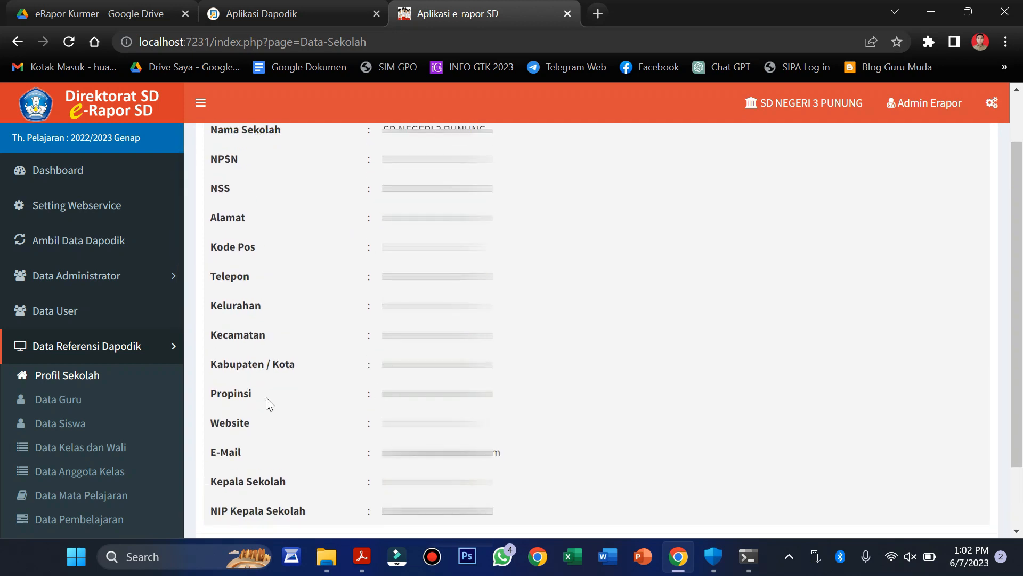
pyautogui.scroll(1, 266, 398)
pyautogui.scroll(-3, 267, 401)
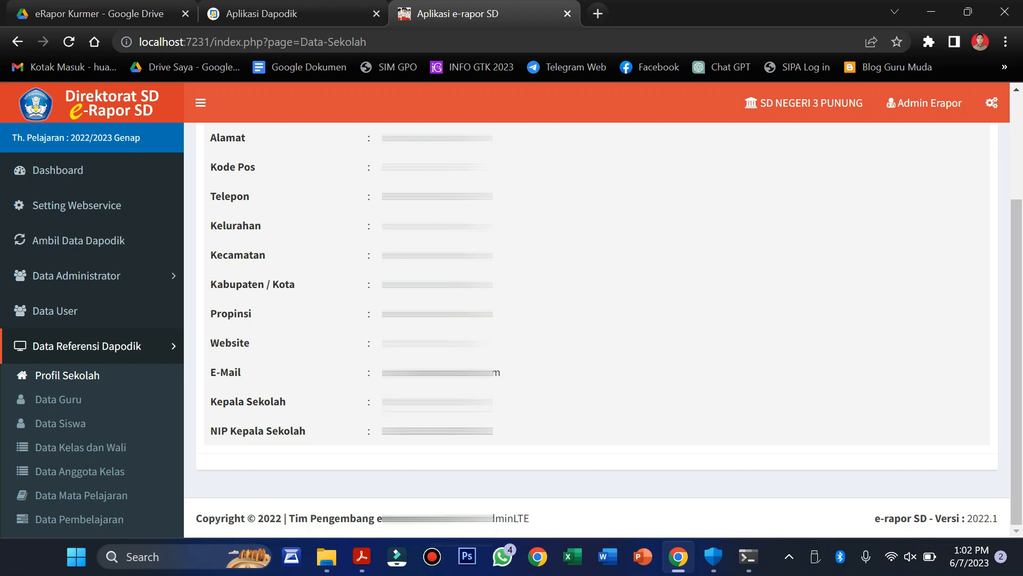
pyautogui.scroll(2, 903, 226)
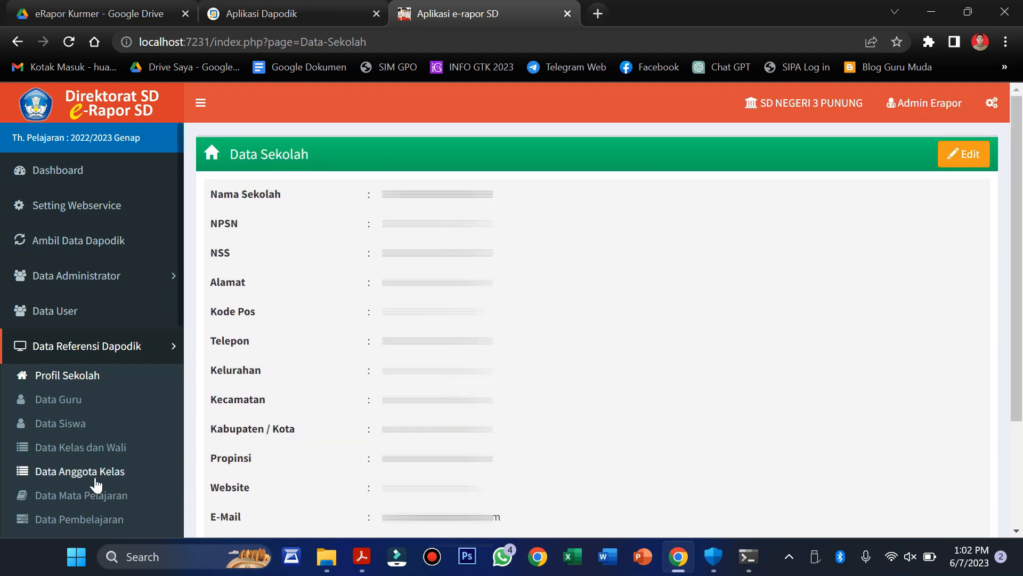
# Look through the Dapodik reference entries and return to the extracurricular data list.
pyautogui.scroll(-2, 95, 486)
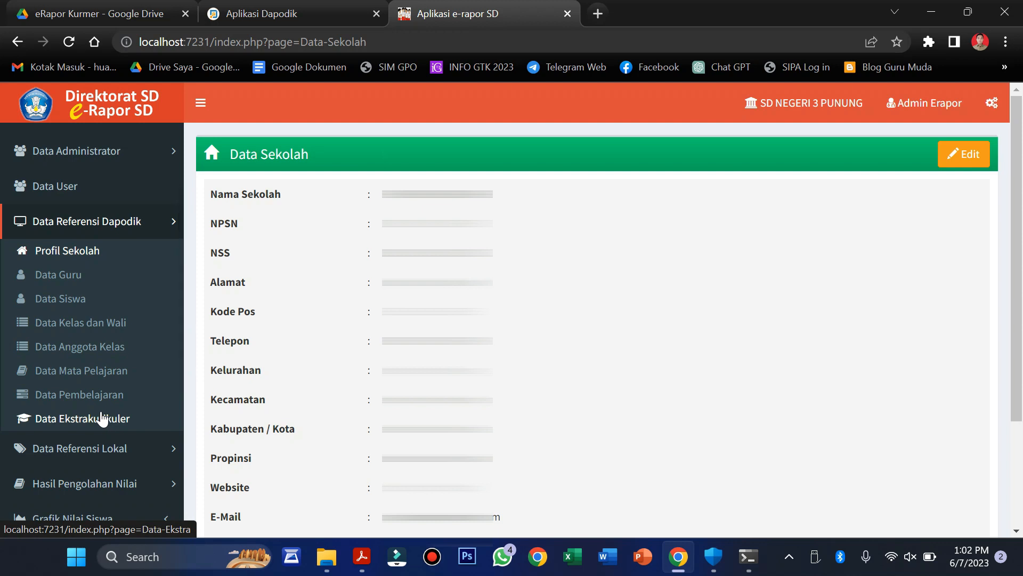
pyautogui.scroll(-1, 101, 418)
pyautogui.scroll(3, 103, 418)
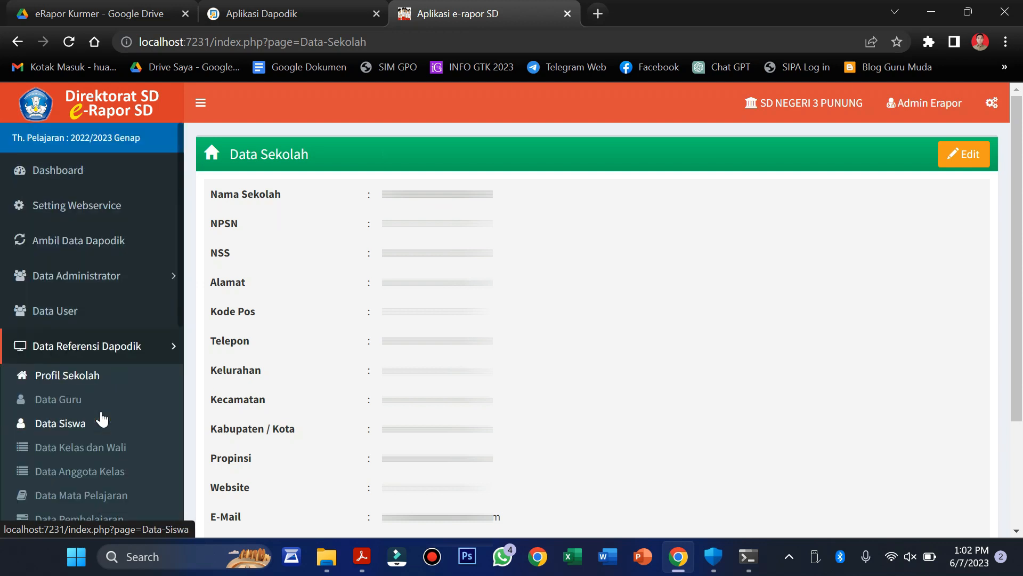
pyautogui.scroll(-2, 68, 448)
pyautogui.click(75, 418)
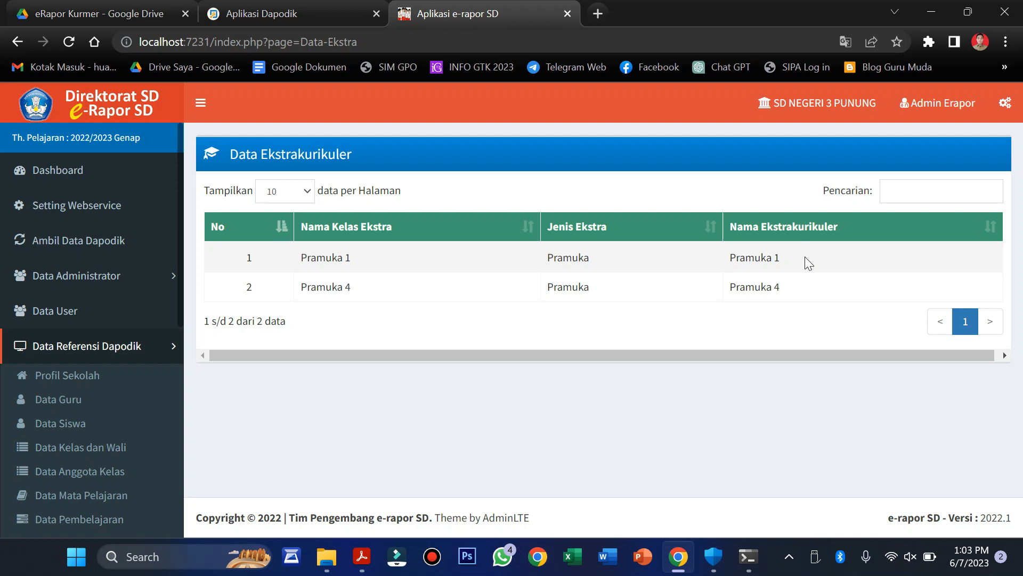
# Open the project list in the local reference data and start adding a new project.
pyautogui.scroll(-6, 57, 378)
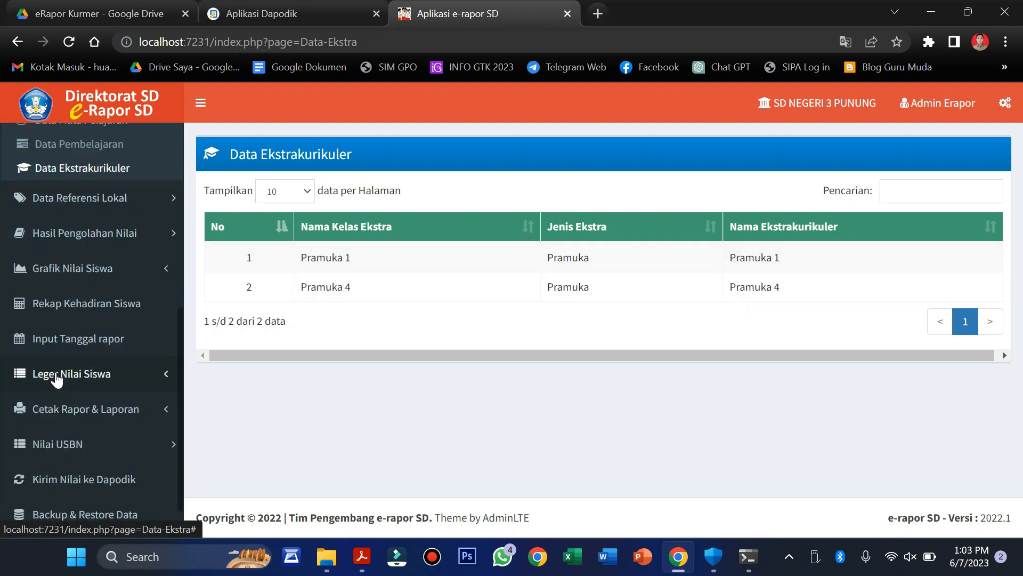
pyautogui.click(80, 202)
pyautogui.scroll(8, 27, 220)
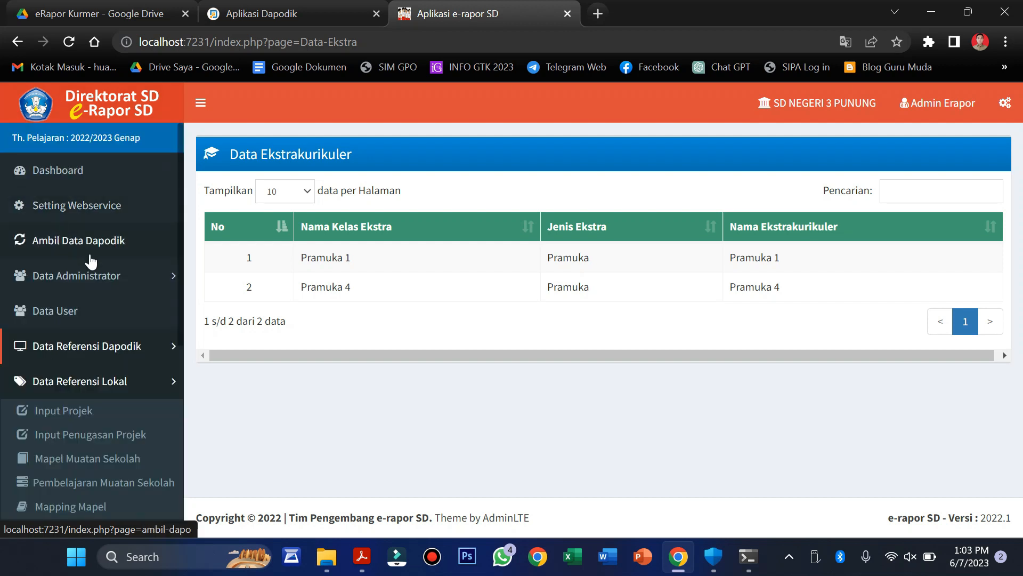
pyautogui.scroll(-3, 102, 325)
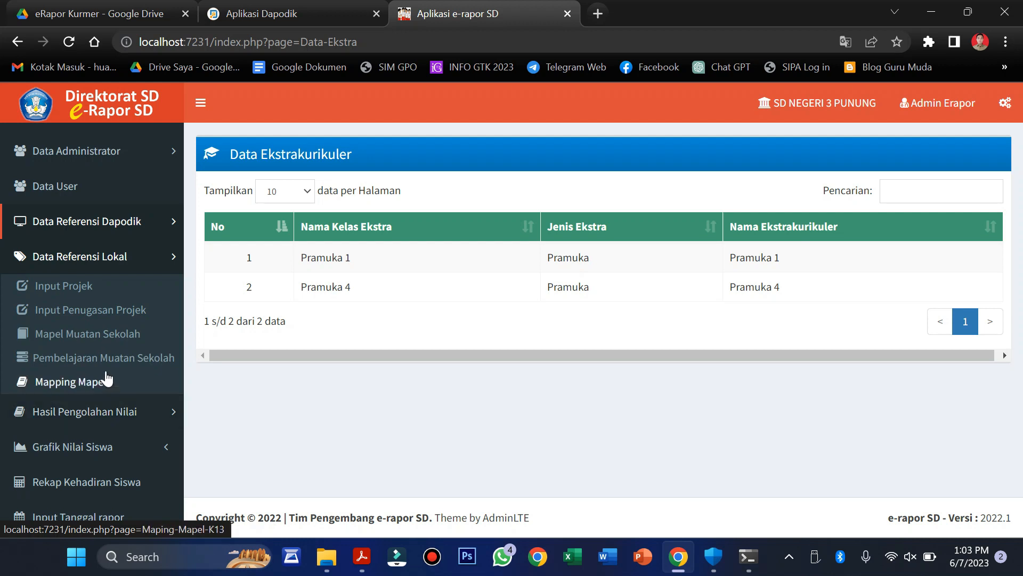
pyautogui.click(81, 291)
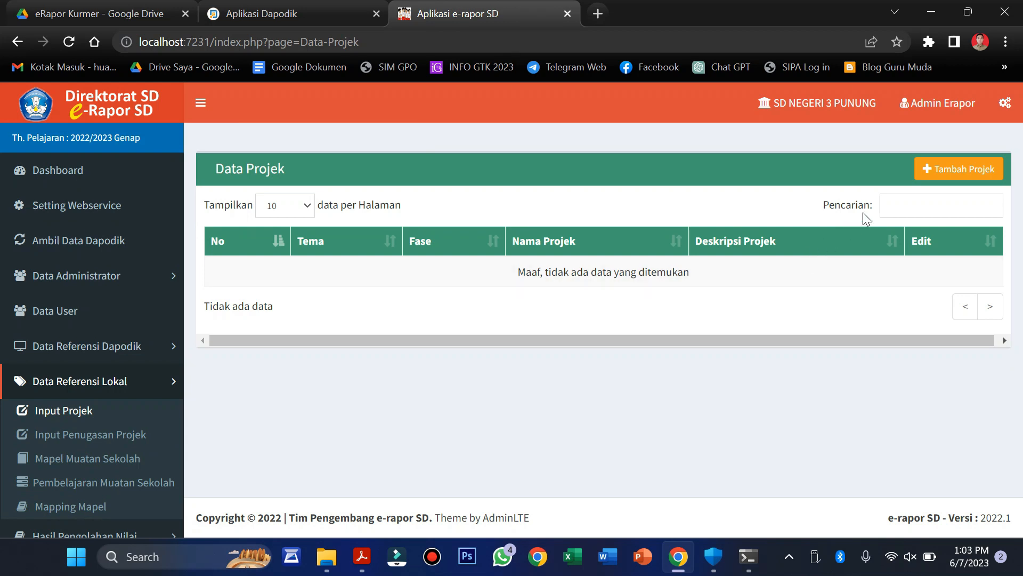
pyautogui.click(965, 176)
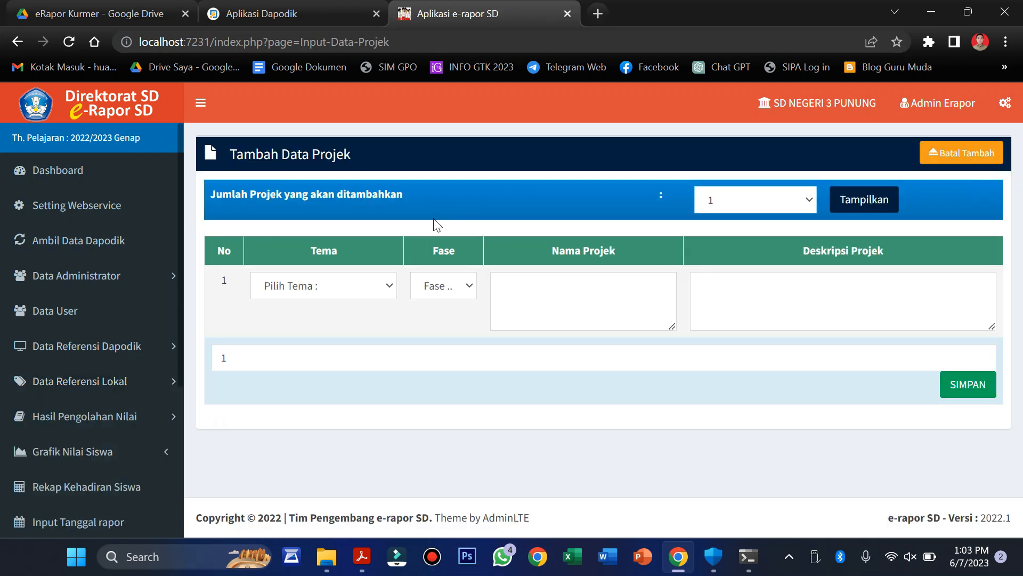
# Set the number of projects to 1, with the theme Gaya Hidup Berkelanjutan and phase B.
pyautogui.click(808, 201)
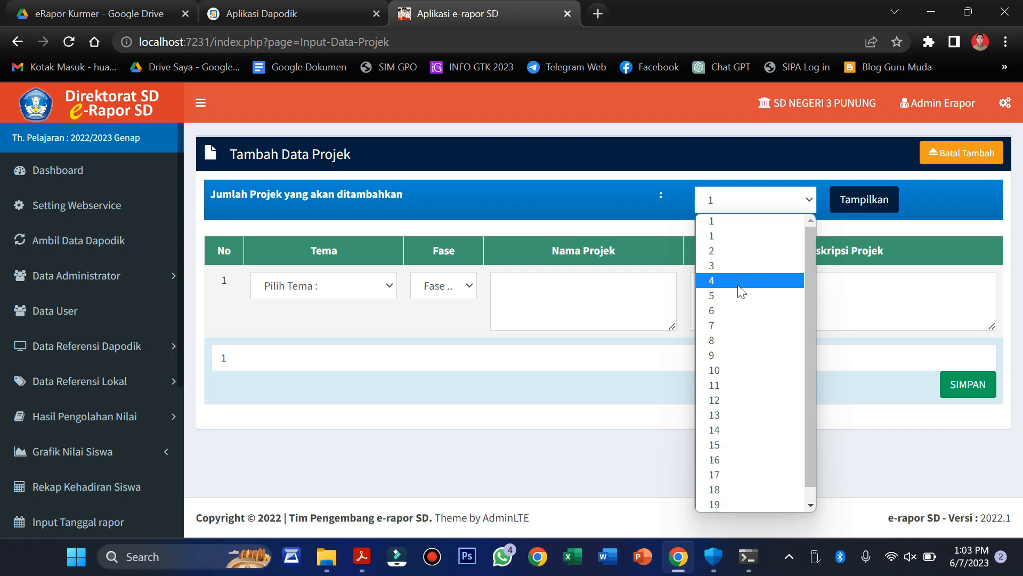
pyautogui.click(757, 239)
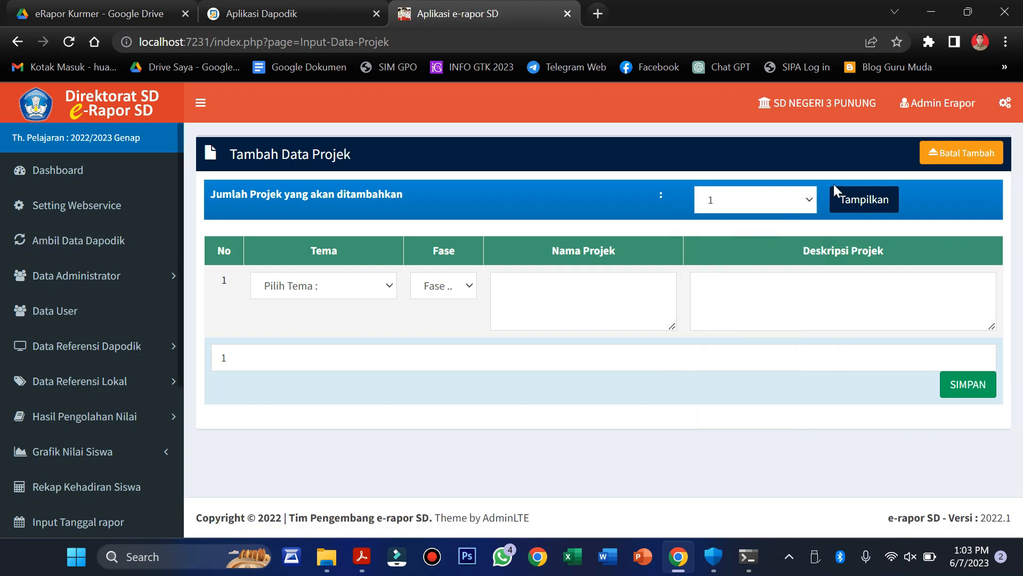
pyautogui.click(344, 291)
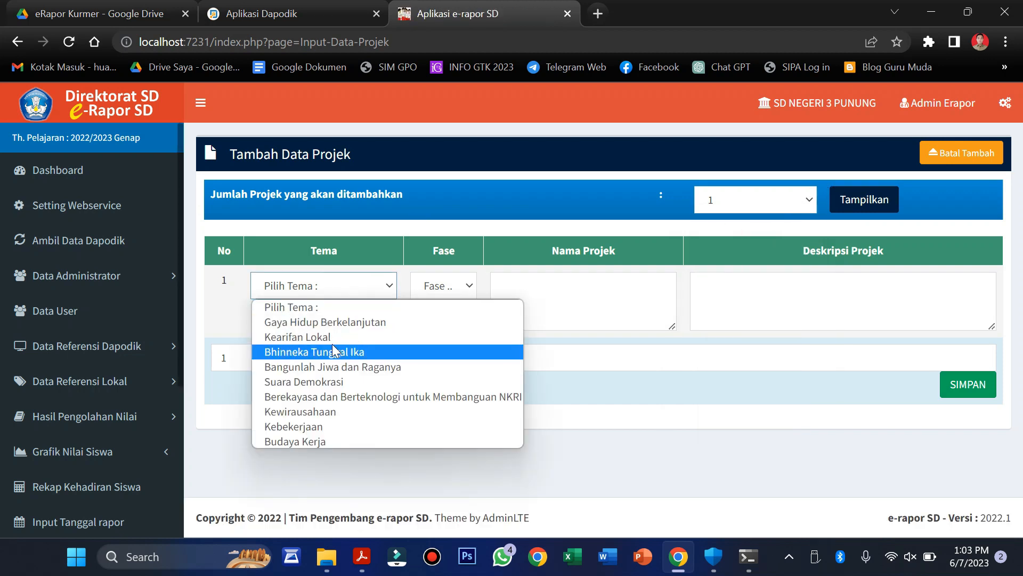
pyautogui.click(341, 323)
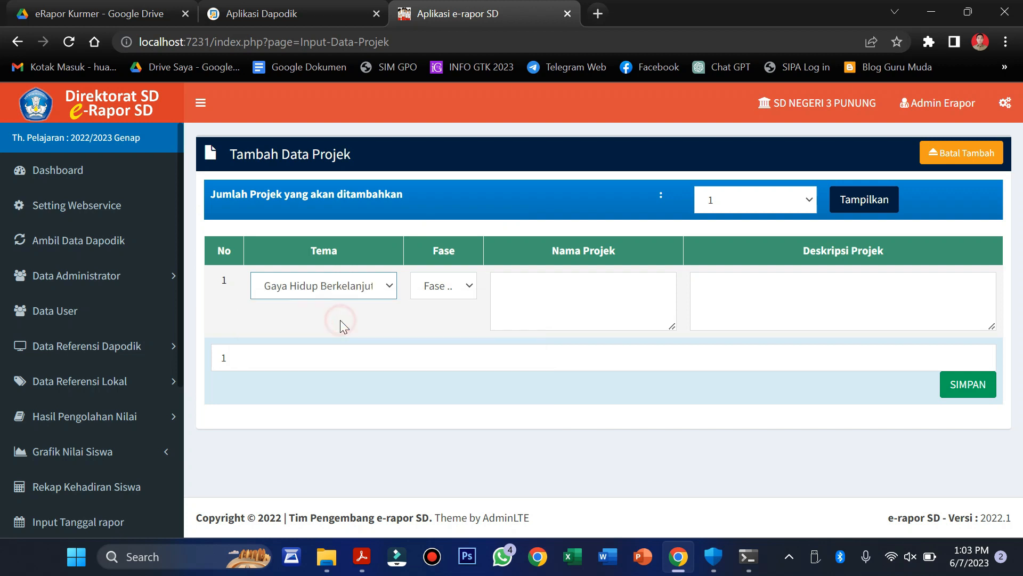
pyautogui.click(454, 293)
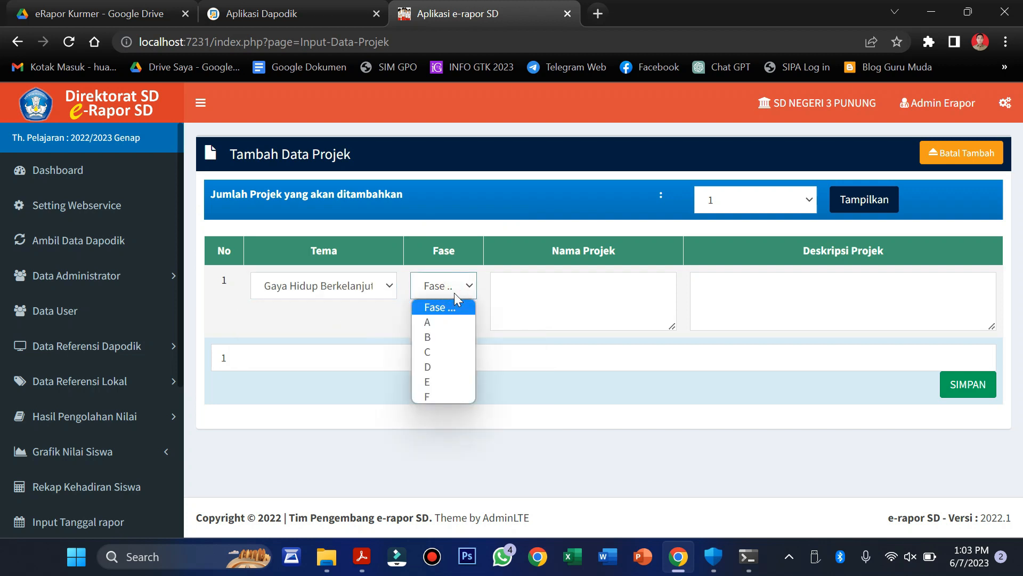
pyautogui.click(450, 336)
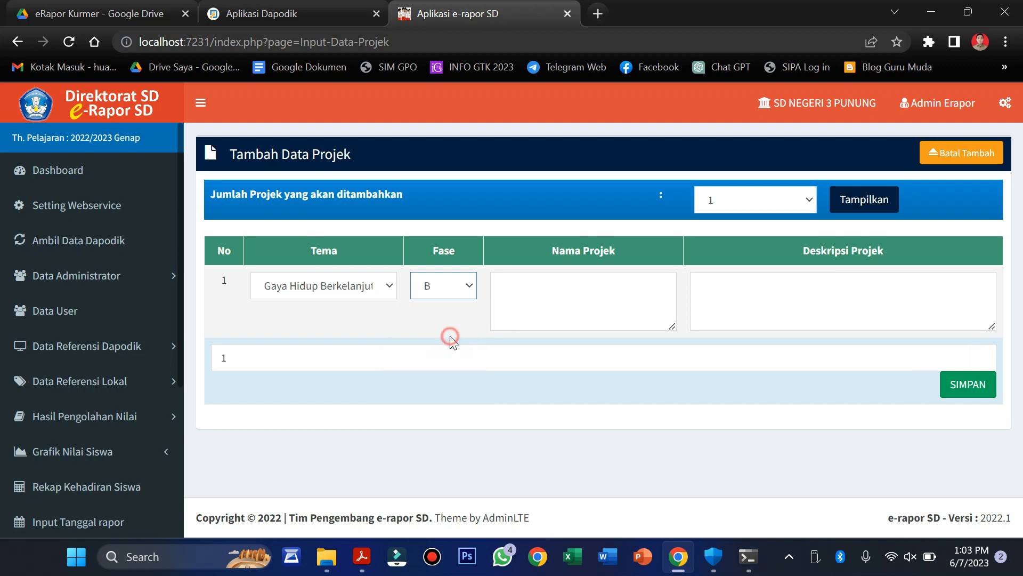
# Name the project "Sulap sampah plastik".
pyautogui.click(549, 297)
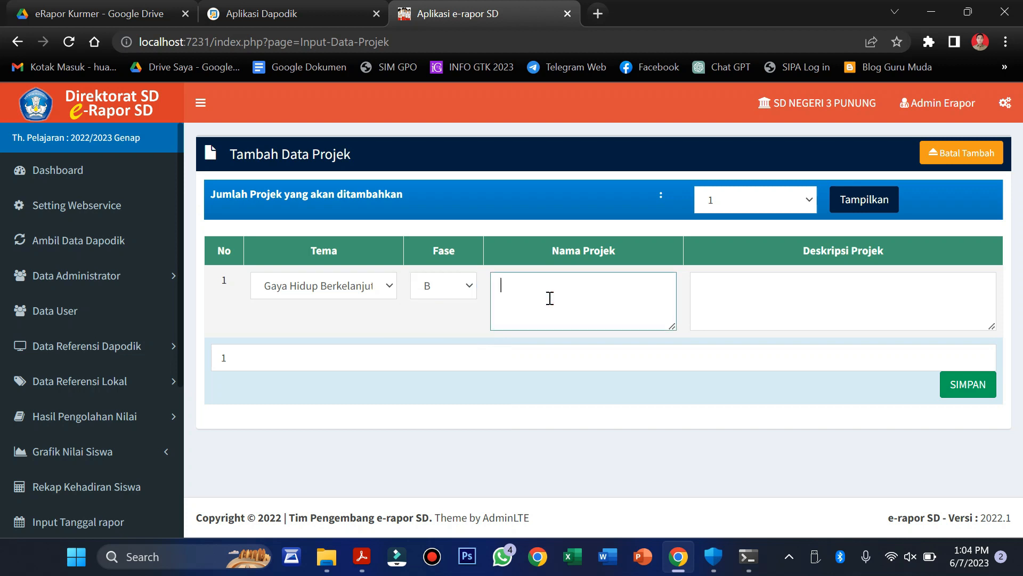
pyautogui.write('sulap sampah plastik')
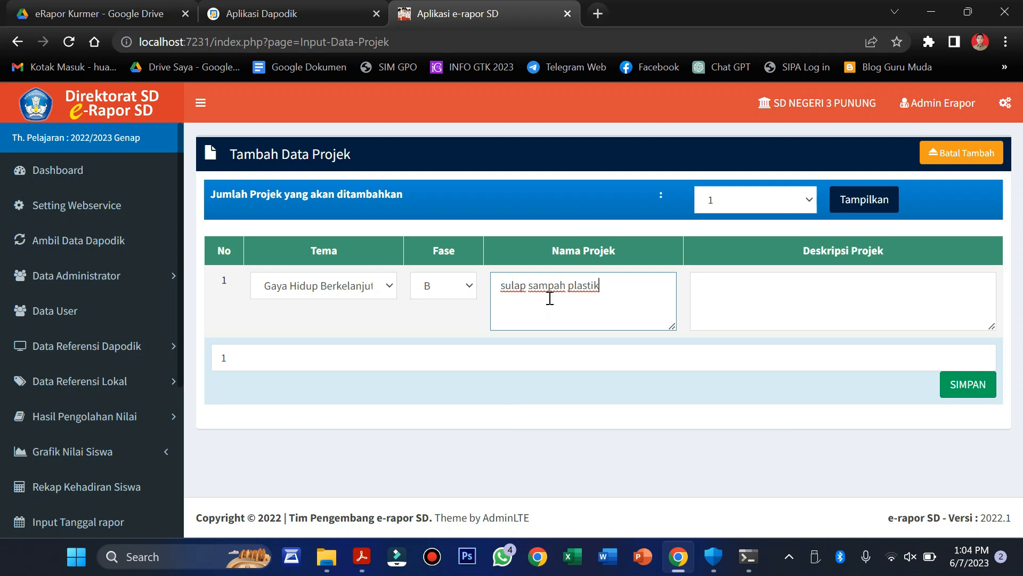
pyautogui.press('Home')
pyautogui.press('BackSpace')
pyautogui.write('S')
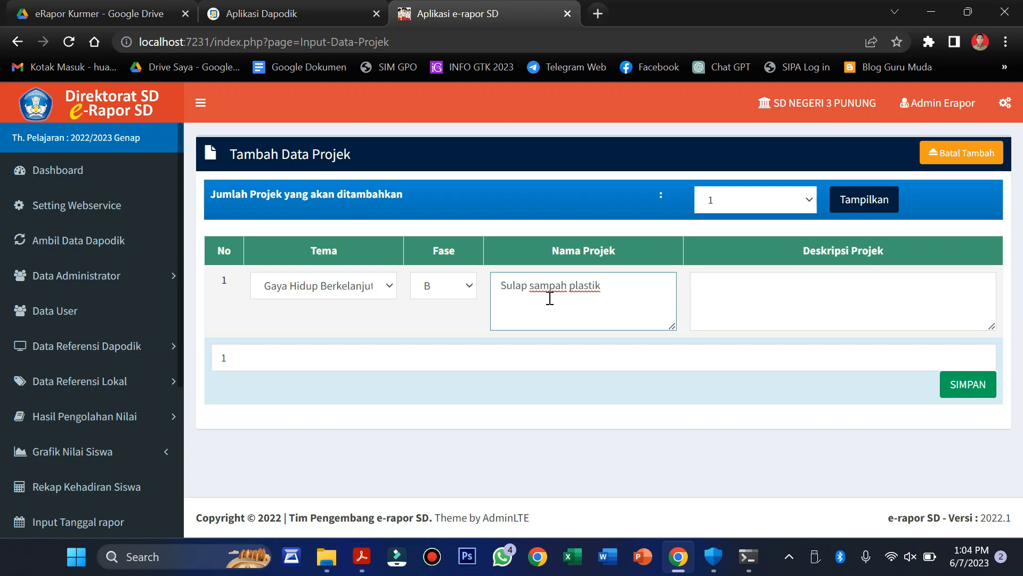
# Enter the project description "Proyek ini mengajarkan kepada siswa bagaimana caranya mendaur ulang sampah plastik menjadi ecobrick" and save the project.
pyautogui.click(762, 308)
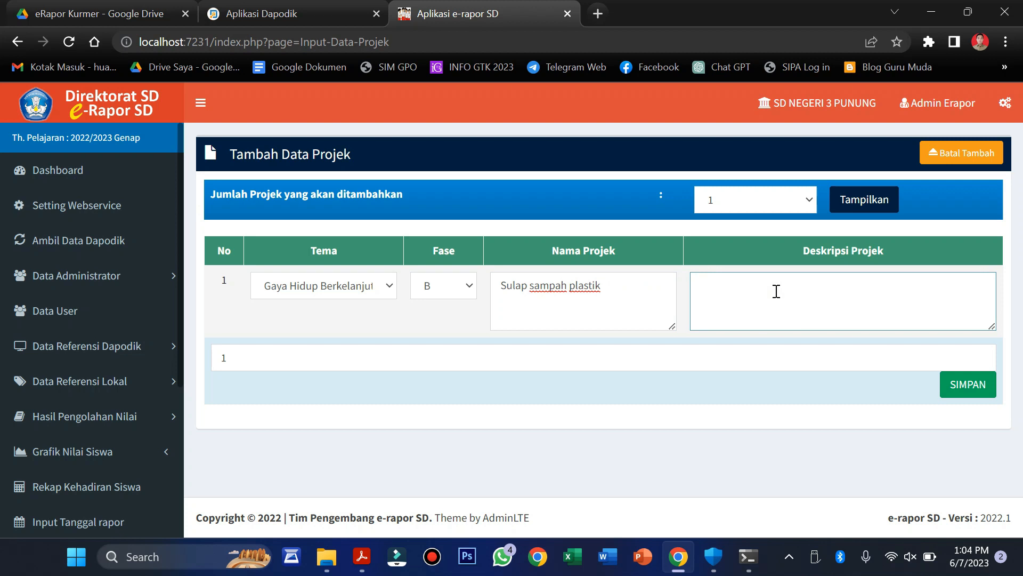
pyautogui.write('royek in')
pyautogui.write('i mengajarkan k')
pyautogui.write('ea')
pyautogui.write('pad')
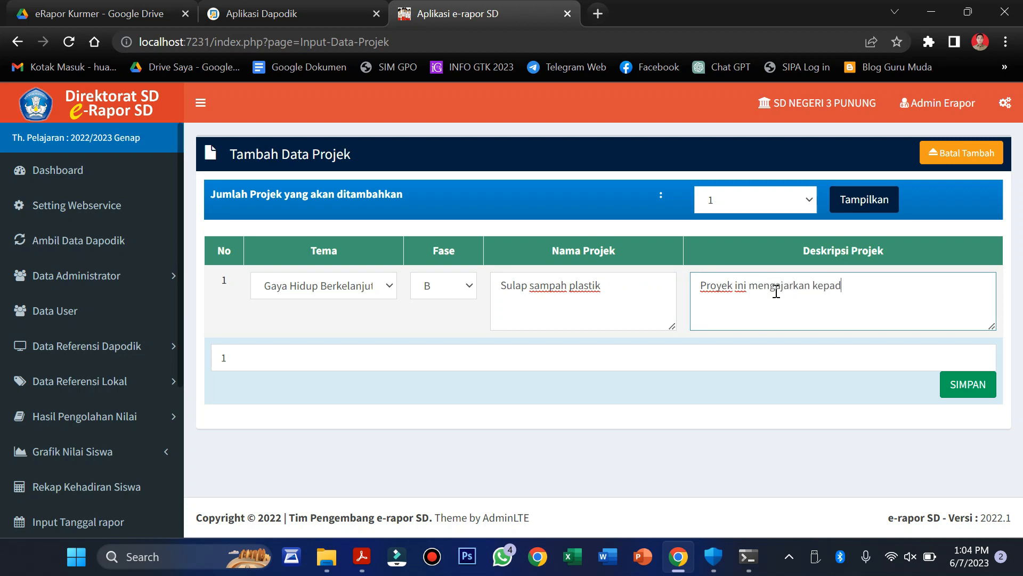
pyautogui.write('a siswa bagaim')
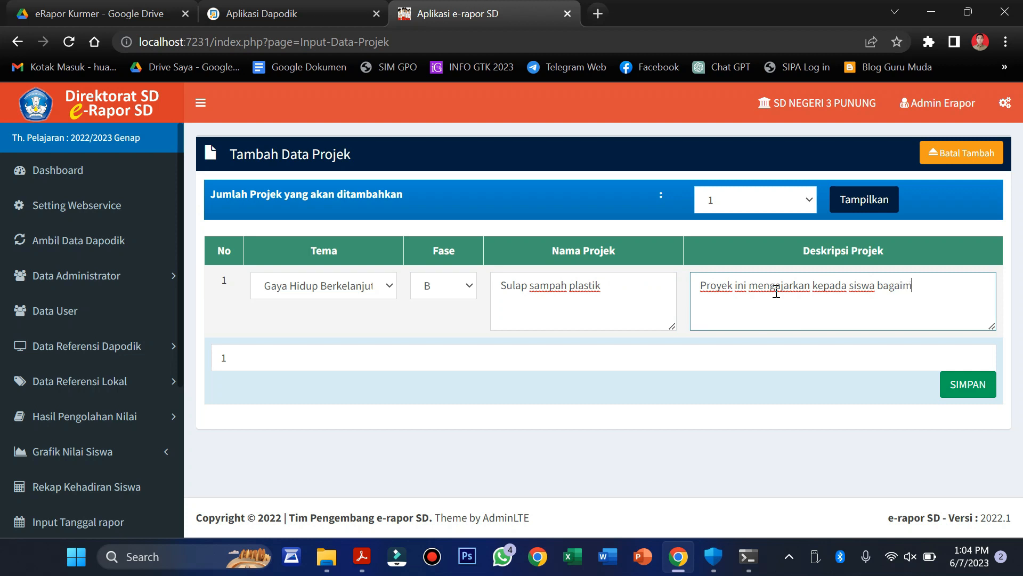
pyautogui.write('ana caranya ')
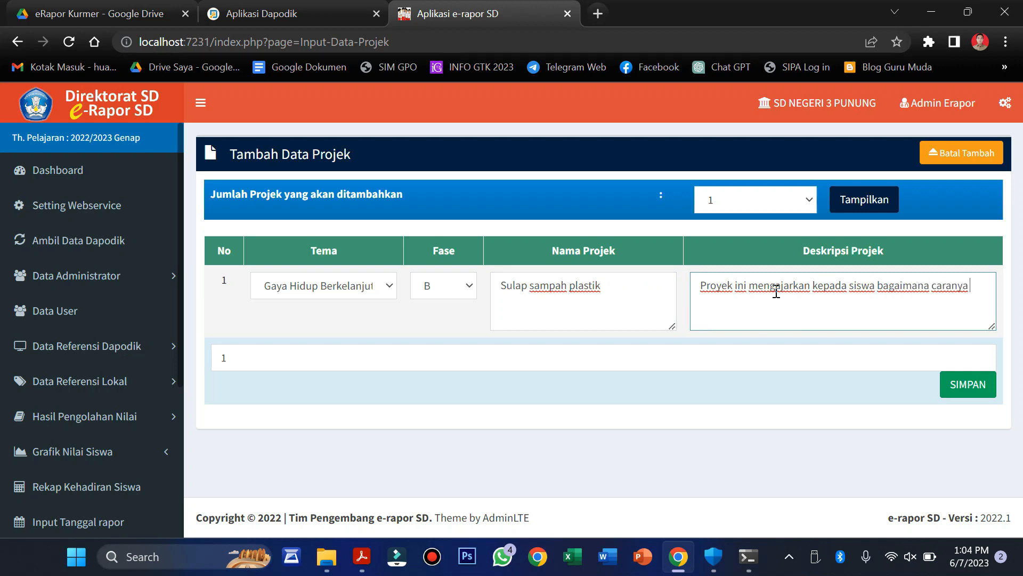
pyautogui.write('mendaur ulang sampah ')
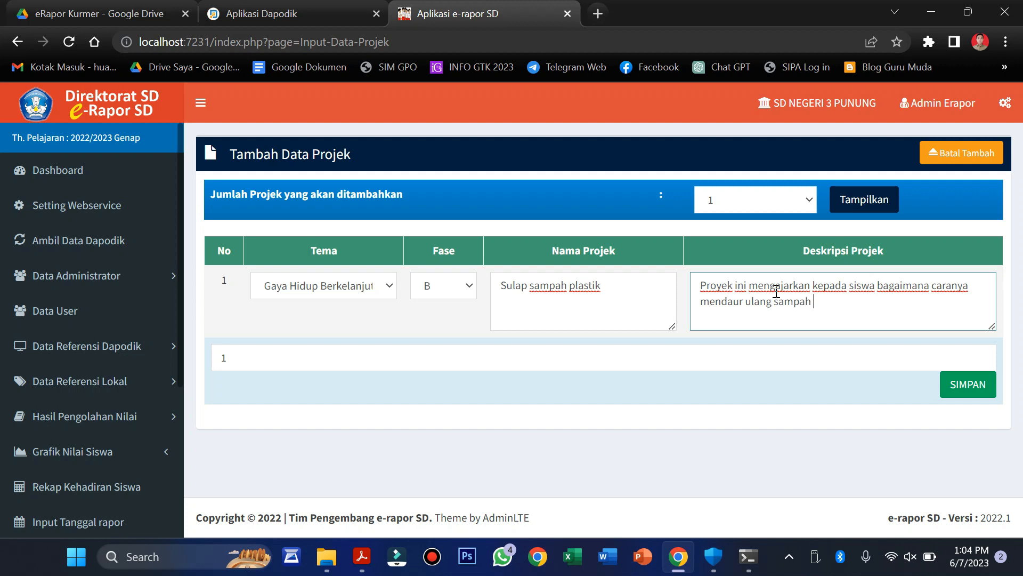
pyautogui.write('plastik menjadi')
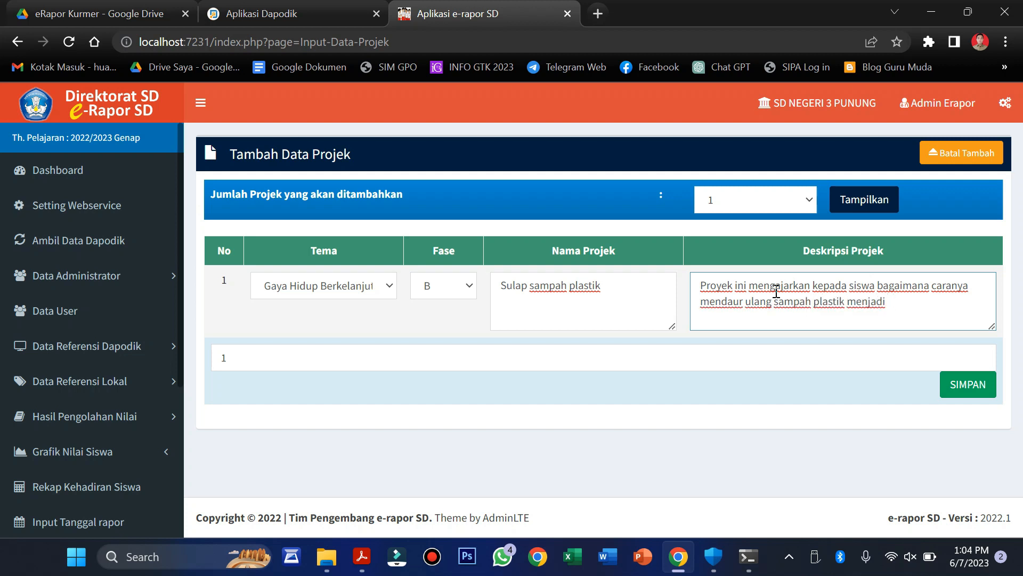
pyautogui.write(' bcobrick')
pyautogui.click(955, 396)
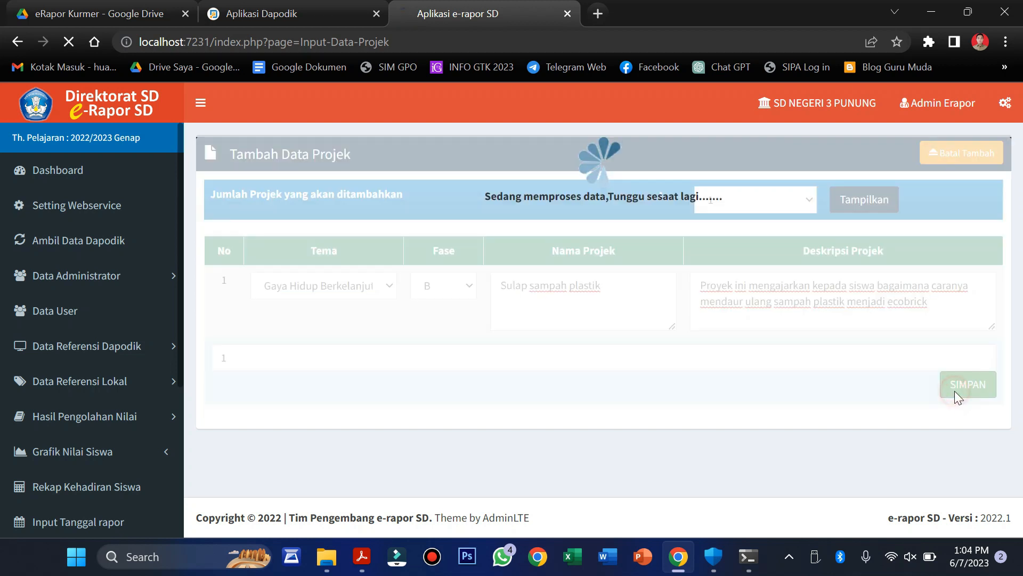
pyautogui.click(666, 150)
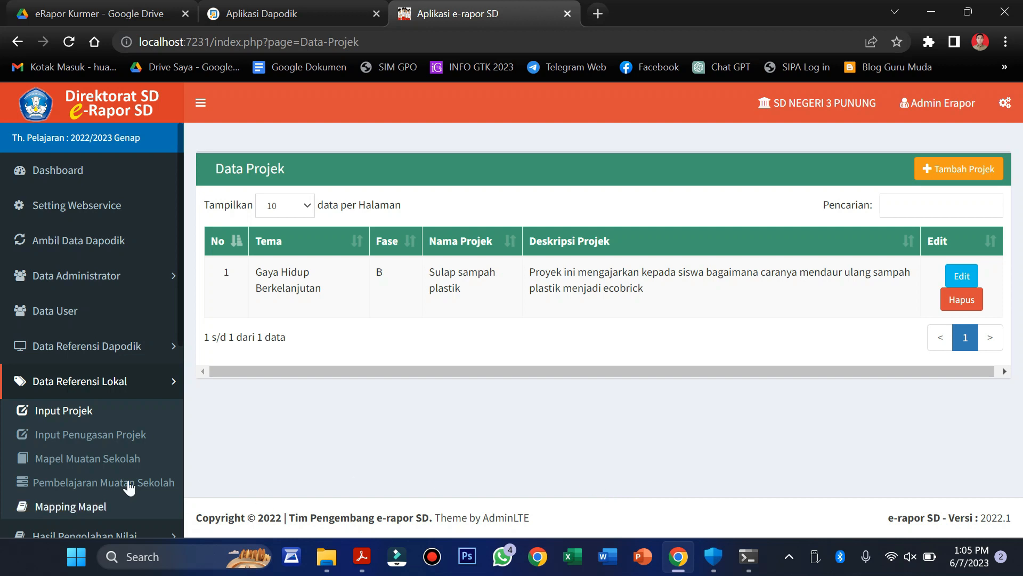
# Open the project assignment list in the local reference data and start adding a project assignment.
pyautogui.click(62, 436)
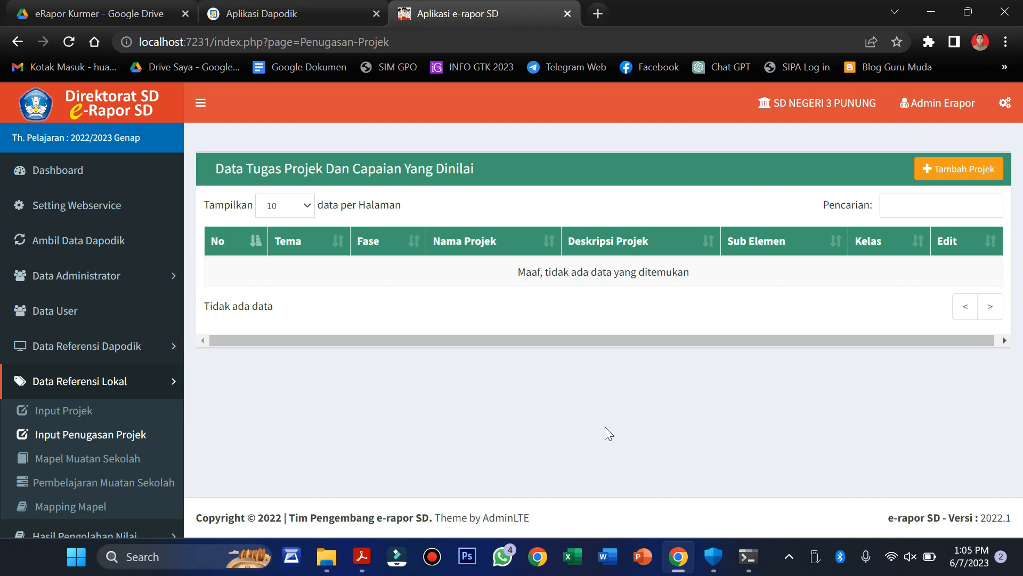
pyautogui.click(62, 410)
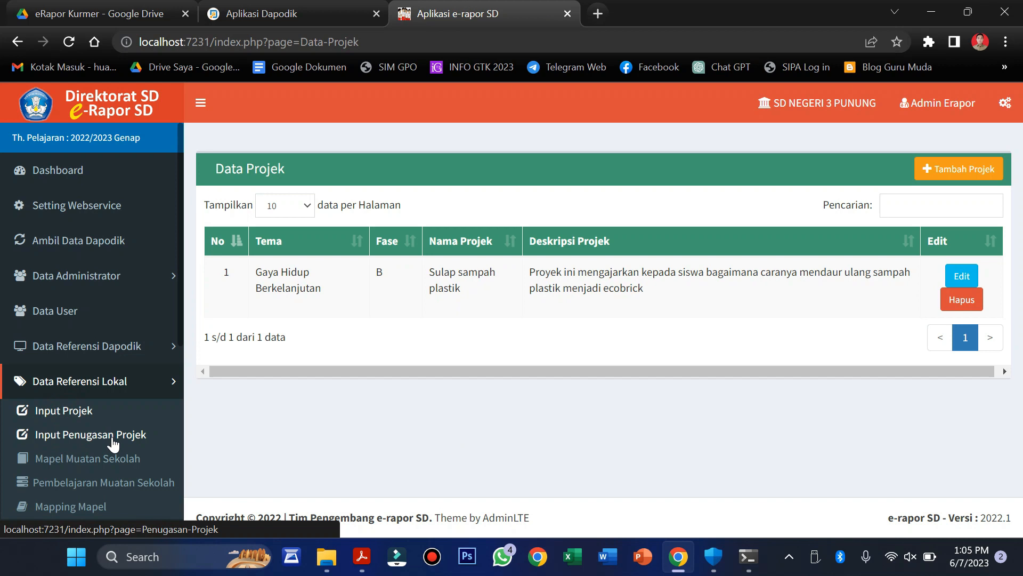
pyautogui.click(112, 436)
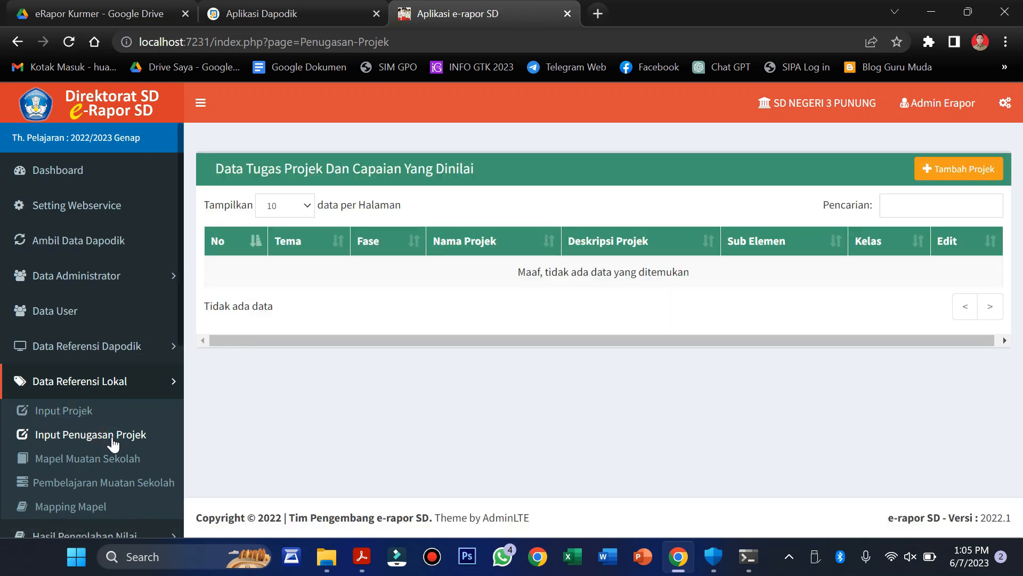
pyautogui.click(963, 175)
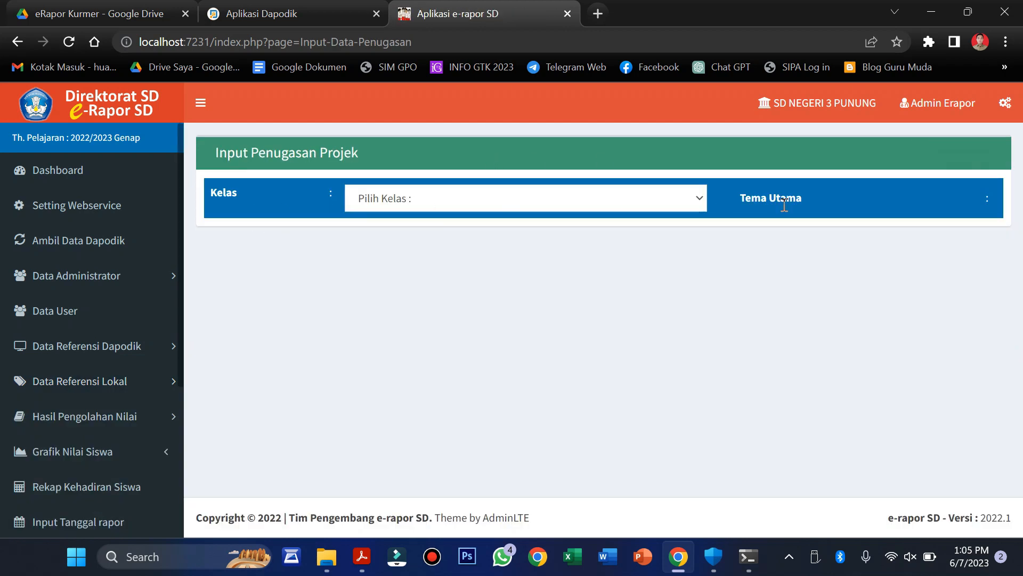
# Set the assignment's class to KELAS IV and its main theme to Gaya Hidup Berkelanjutan.
pyautogui.click(554, 203)
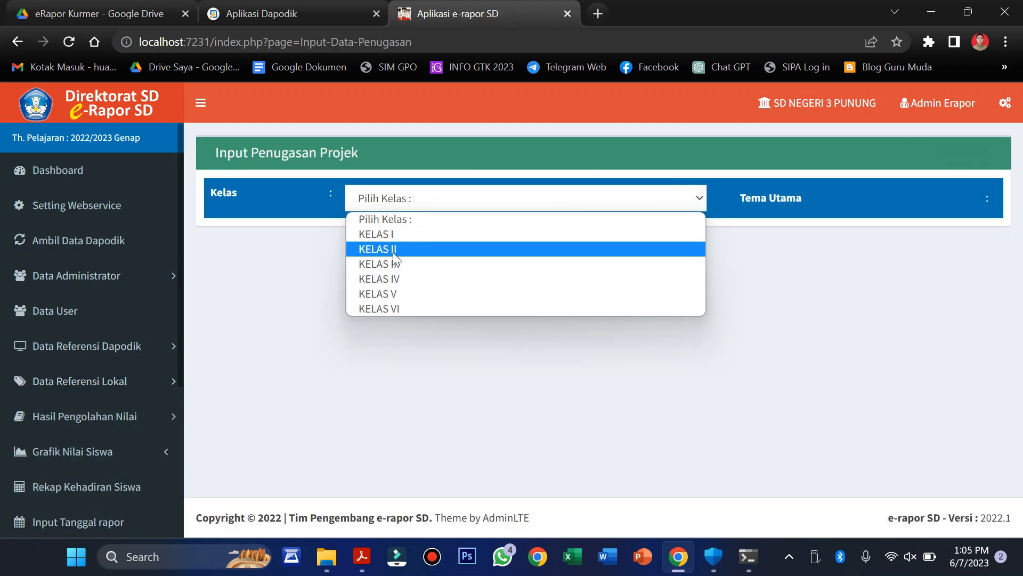
pyautogui.click(372, 280)
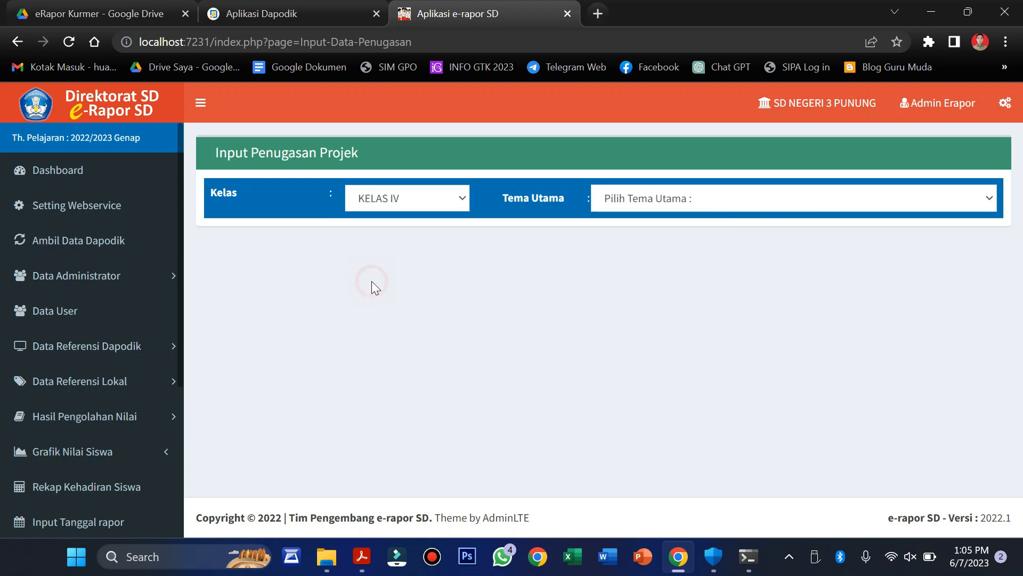
pyautogui.click(831, 206)
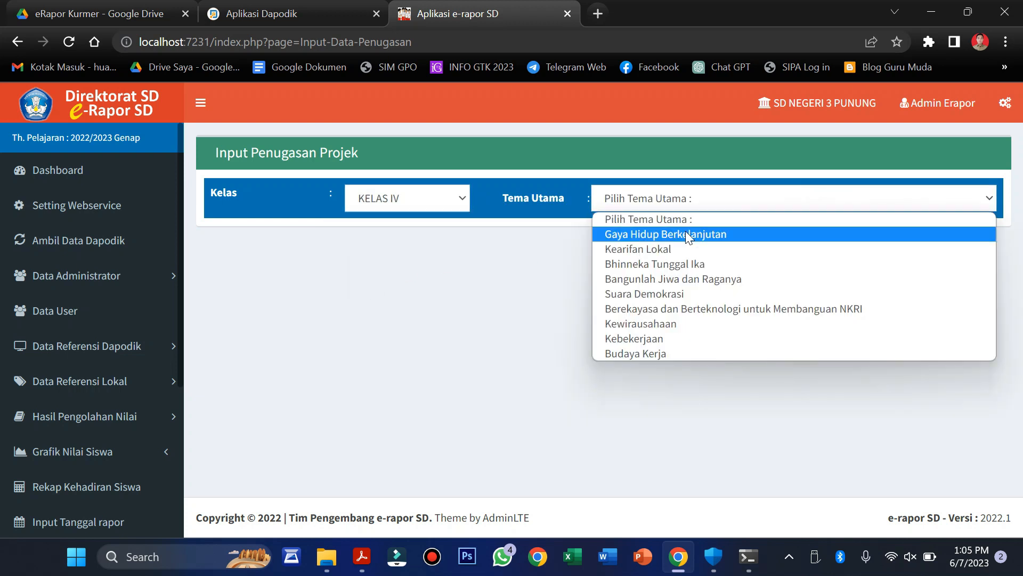
pyautogui.click(626, 235)
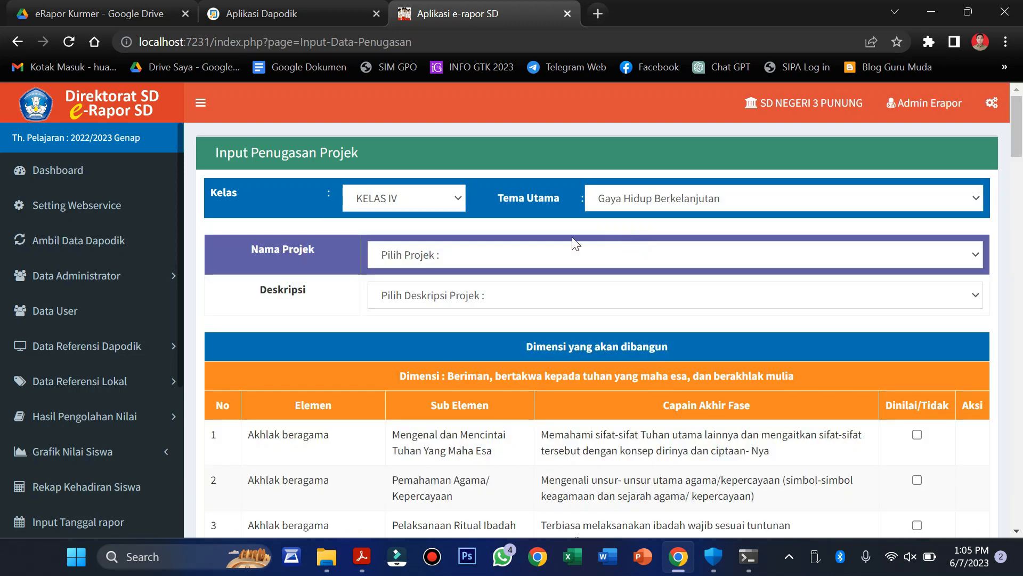
# Choose the project "Sulap sampah plastik" and its description about recycling plastic waste into ecobrick for the assignment.
pyautogui.click(484, 257)
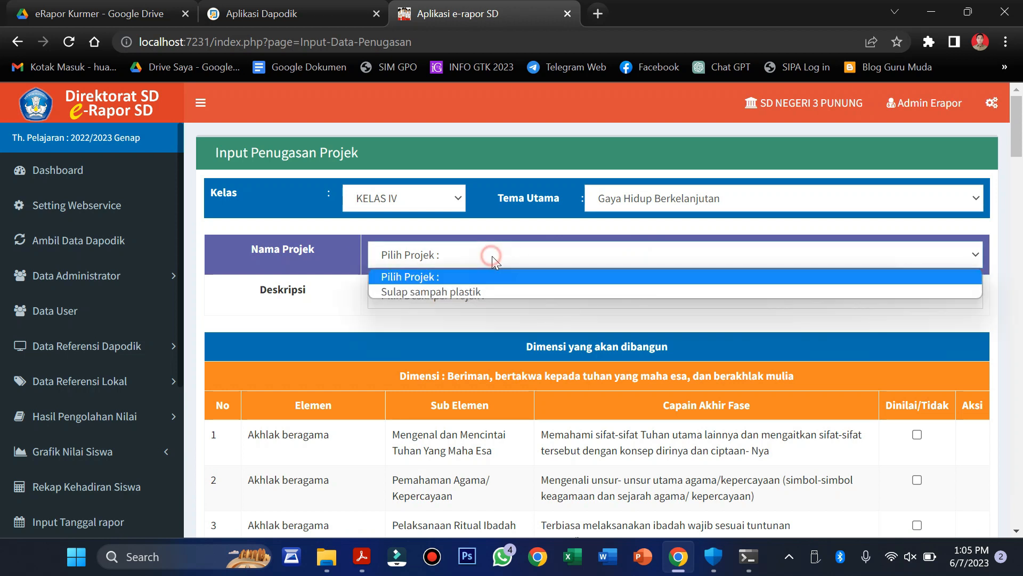
pyautogui.click(476, 292)
pyautogui.click(476, 297)
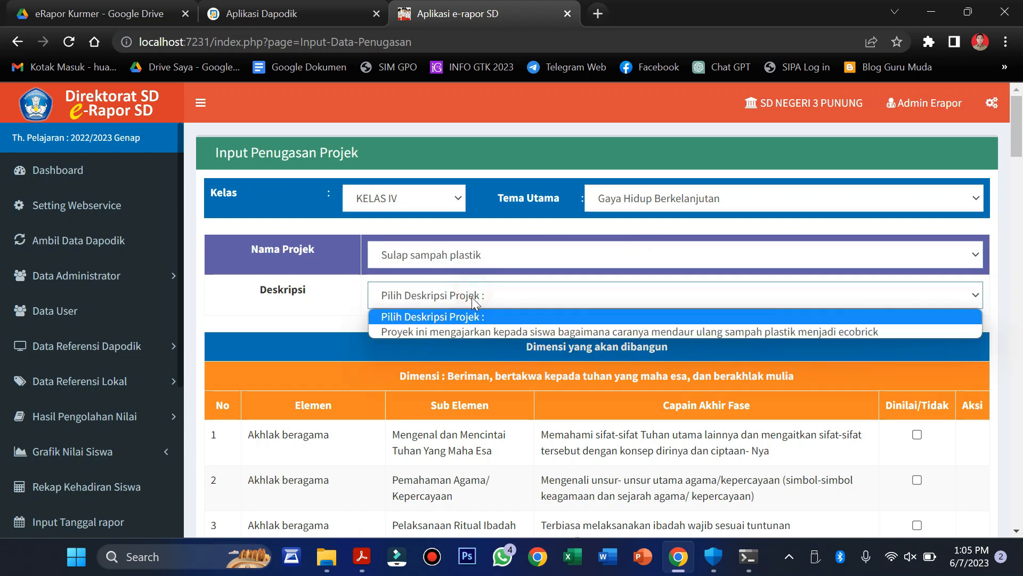
pyautogui.click(466, 331)
# Mark sub-element 9, Menjaga Lingkungan Alam Sekitar, as assessed under the first dimension on faith and noble character.
pyautogui.scroll(-1, 465, 327)
pyautogui.scroll(-3, 466, 328)
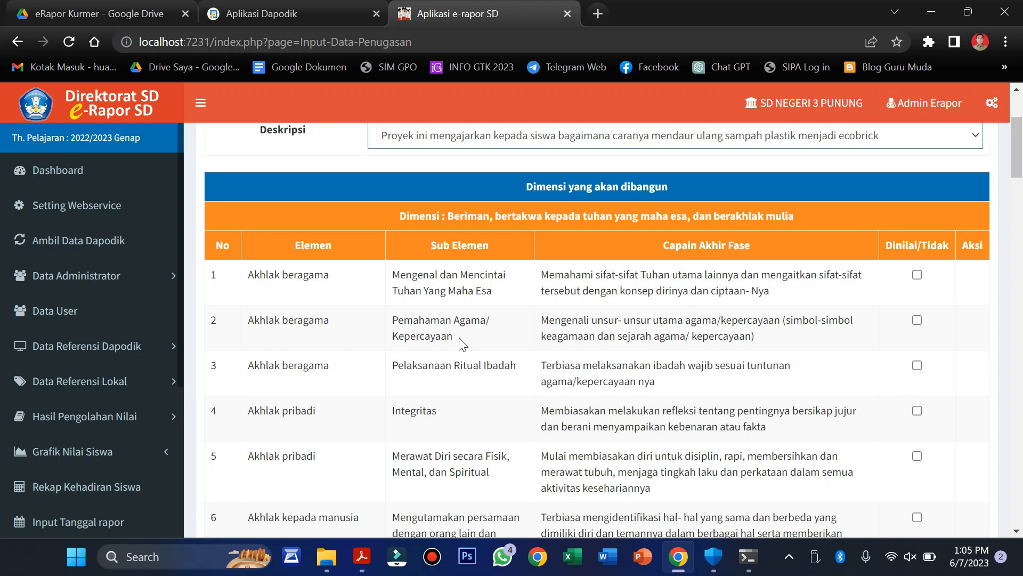
pyautogui.scroll(2, 462, 342)
pyautogui.moveTo(1020, 134)
pyautogui.mouseDown()
pyautogui.moveTo(1018, 528)
pyautogui.moveTo(1007, 506)
pyautogui.moveTo(1017, 437)
pyautogui.moveTo(1020, 102)
pyautogui.moveTo(1021, 147)
pyautogui.mouseUp()
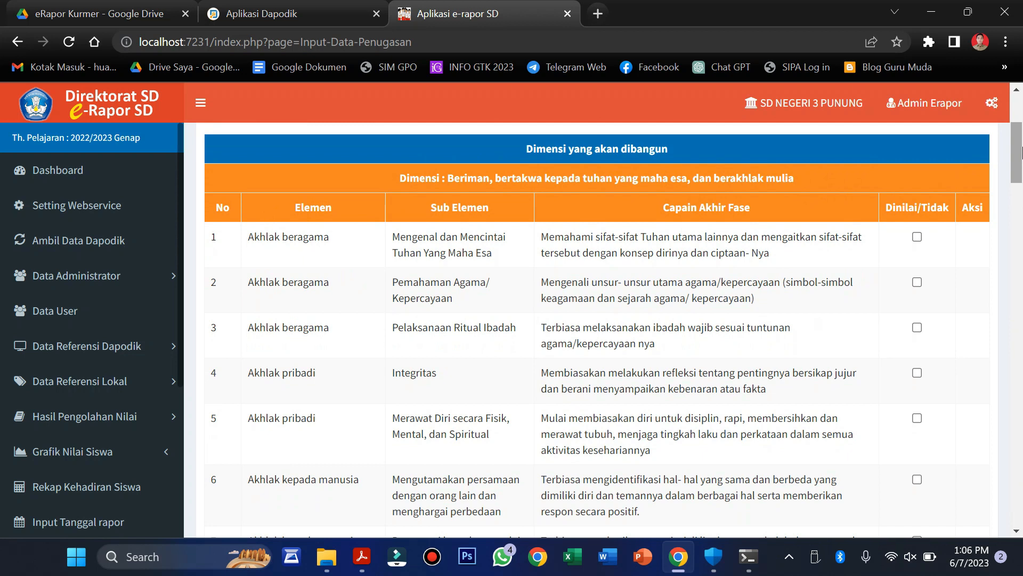
pyautogui.moveTo(1021, 151); pyautogui.dragTo(1021, 155)
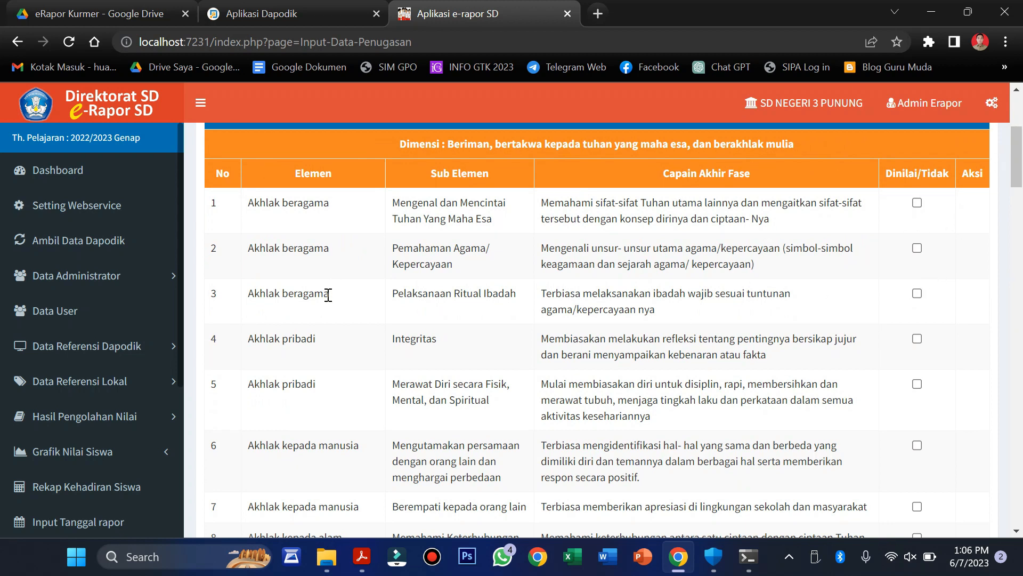
pyautogui.scroll(-5, 642, 306)
pyautogui.scroll(8, 636, 313)
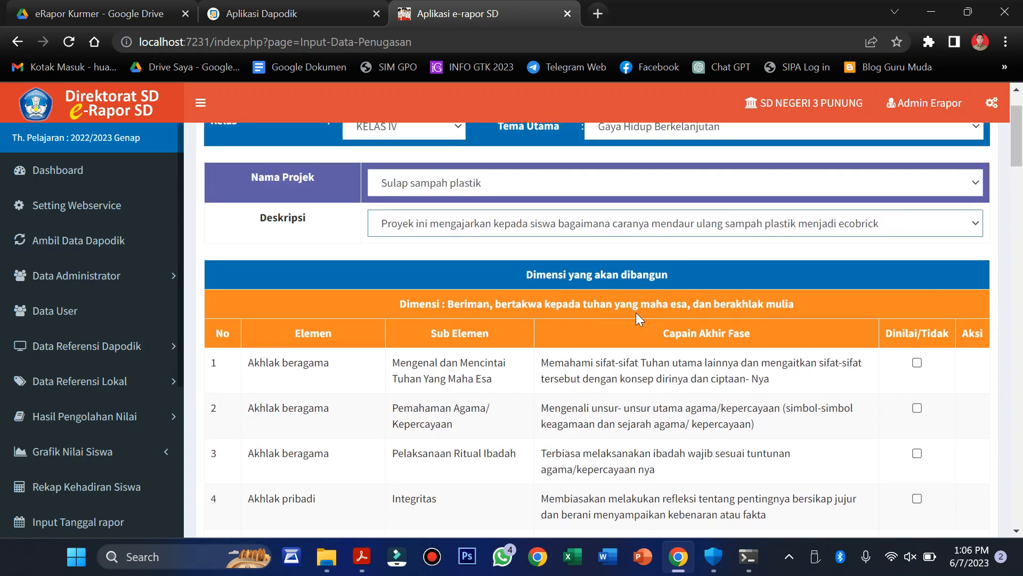
pyautogui.scroll(-4, 635, 314)
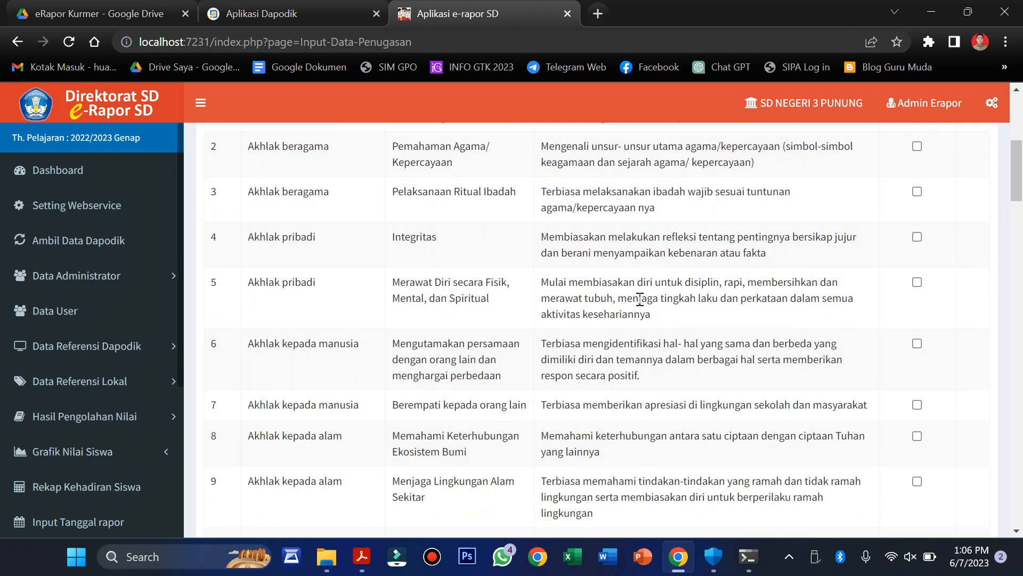
pyautogui.scroll(-7, 639, 299)
pyautogui.scroll(5, 640, 299)
pyautogui.scroll(-2, 639, 299)
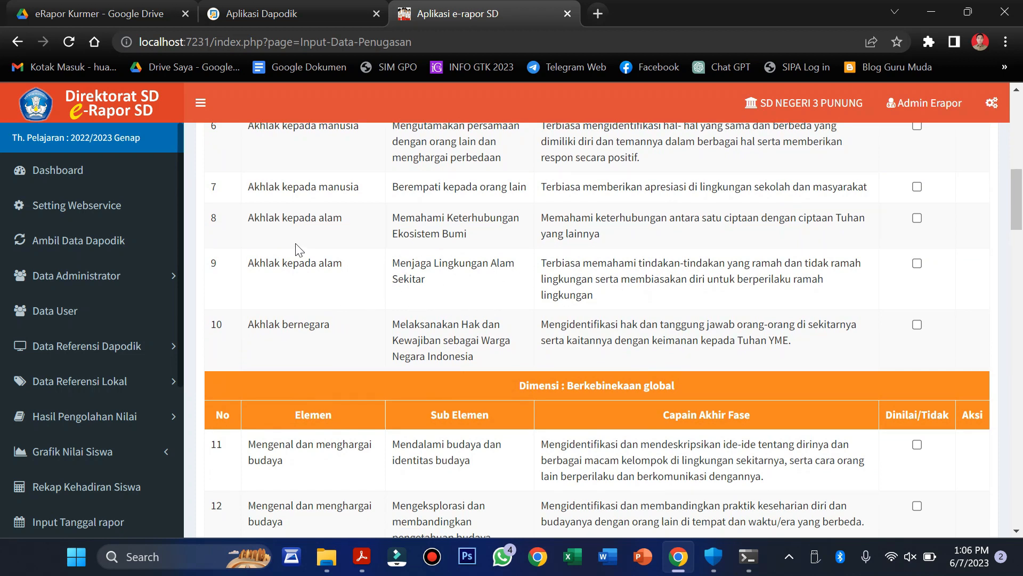
pyautogui.click(918, 263)
# Mark sub-element 22, Kerja sama, as assessed under the Bergotong-royong dimension.
pyautogui.scroll(-3, 788, 277)
pyautogui.scroll(-1, 802, 289)
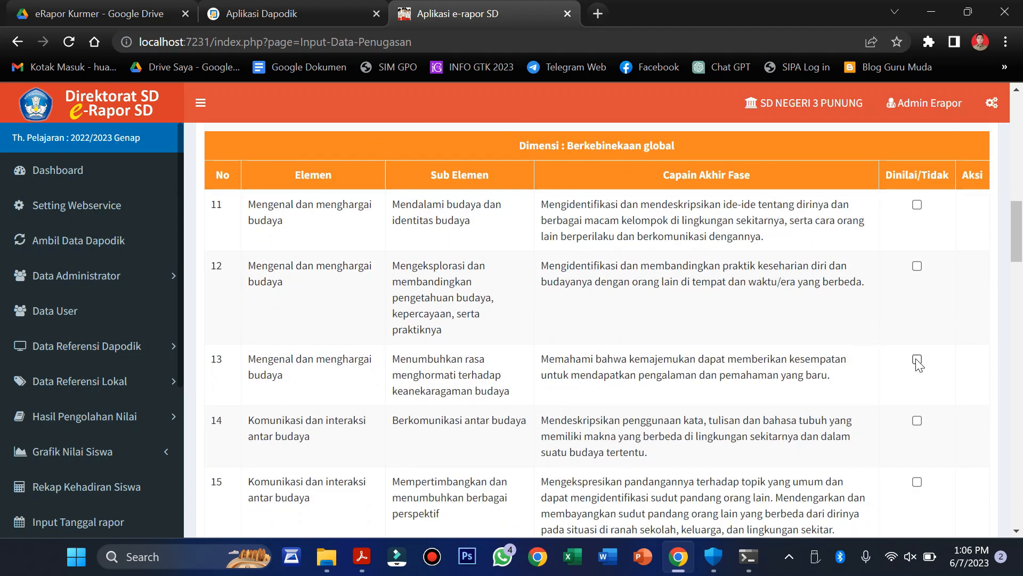
pyautogui.scroll(-1, 460, 330)
pyautogui.scroll(-4, 464, 336)
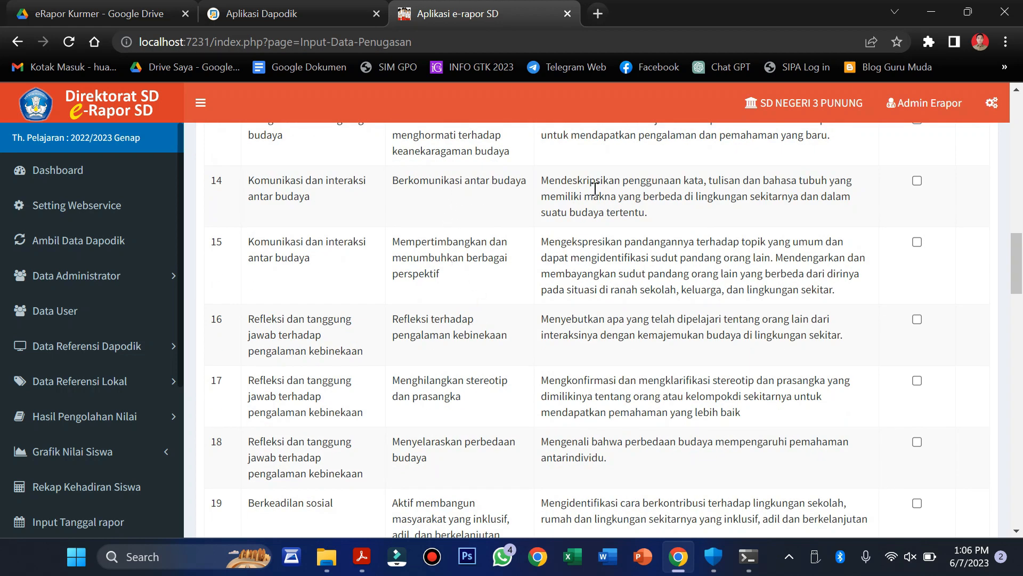
pyautogui.scroll(-2, 485, 264)
pyautogui.scroll(-2, 453, 288)
pyautogui.scroll(-6, 438, 311)
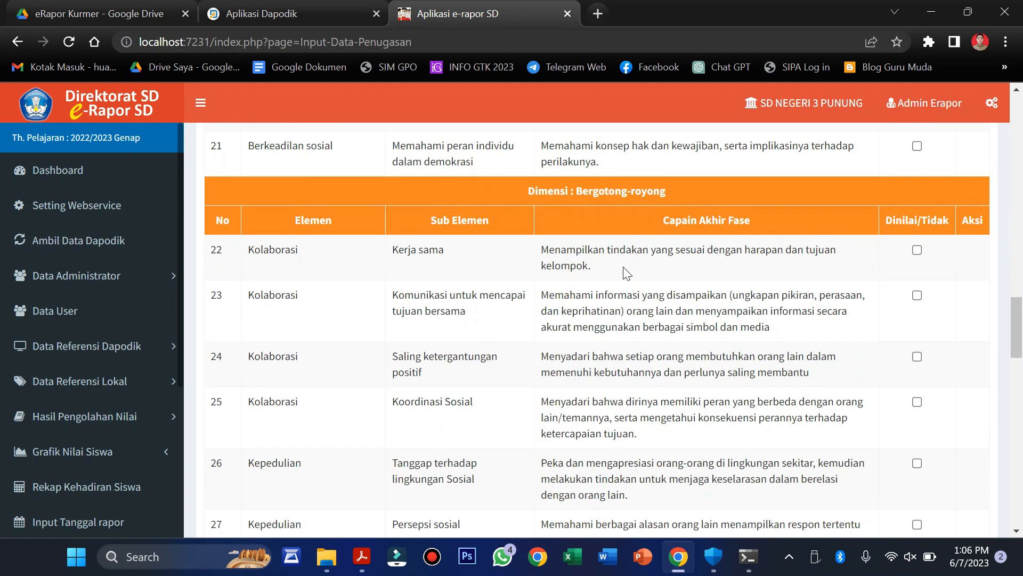
pyautogui.click(918, 251)
# Save the project assignment and acknowledge the save message.
pyautogui.moveTo(1017, 336); pyautogui.dragTo(1021, 514)
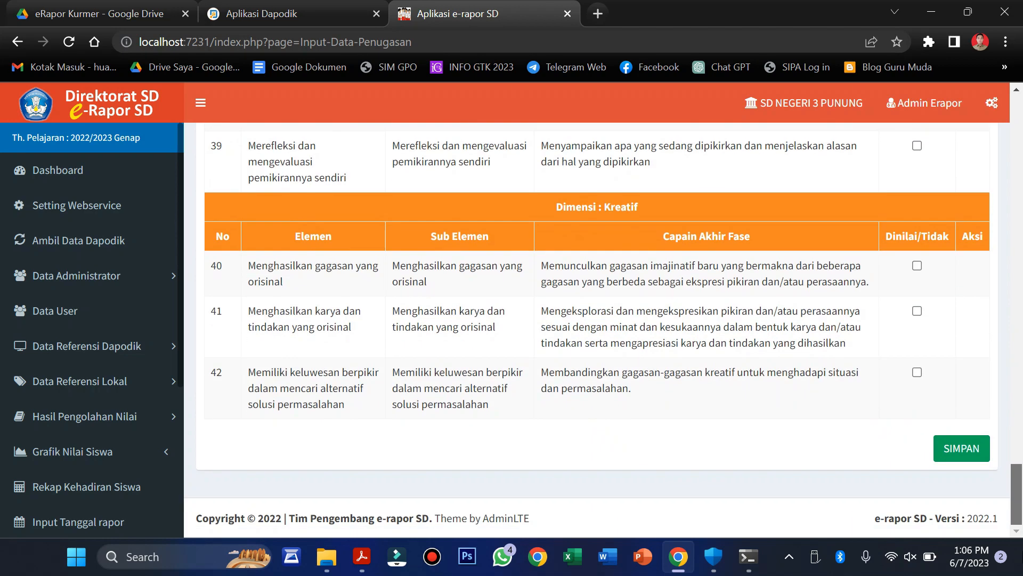
pyautogui.click(952, 450)
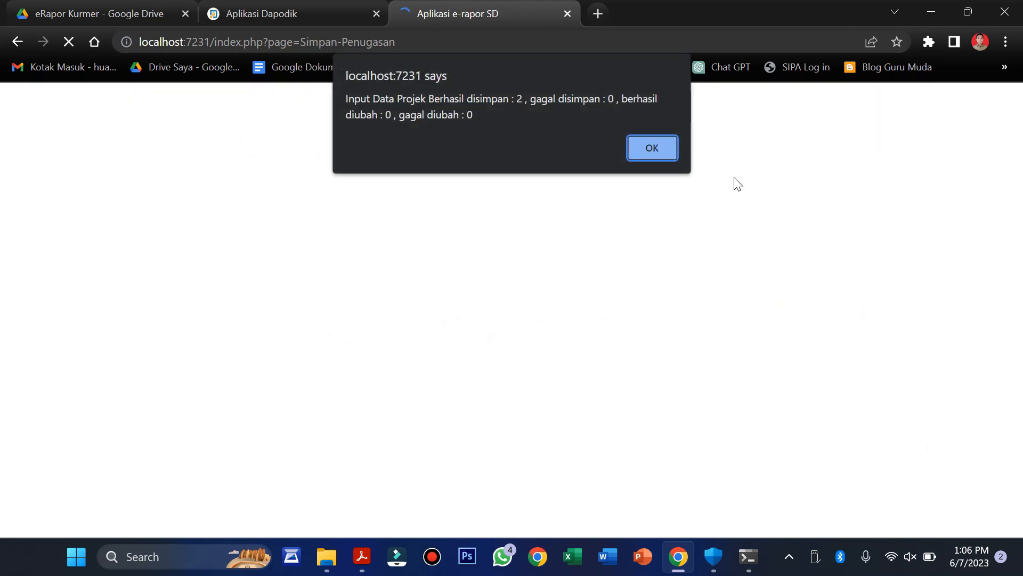
pyautogui.click(666, 153)
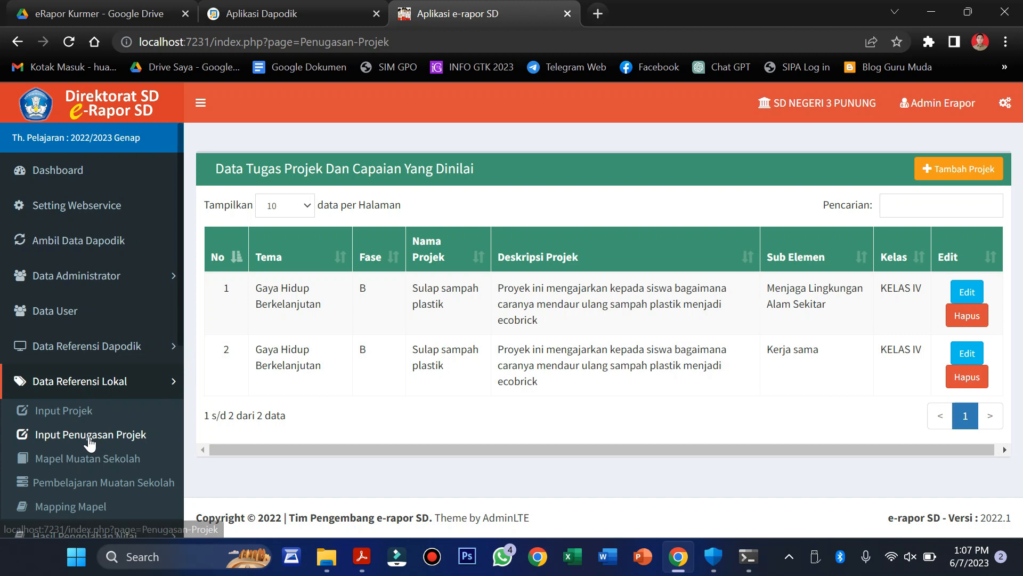
# Open the school-content subject list and view its form for adding a subject.
pyautogui.scroll(-2, 92, 440)
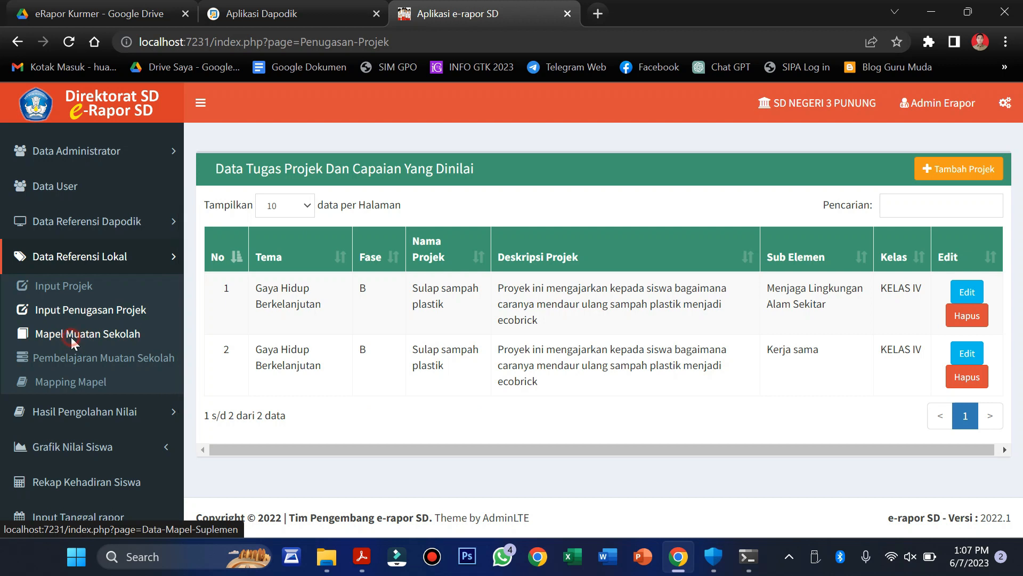
pyautogui.click(89, 335)
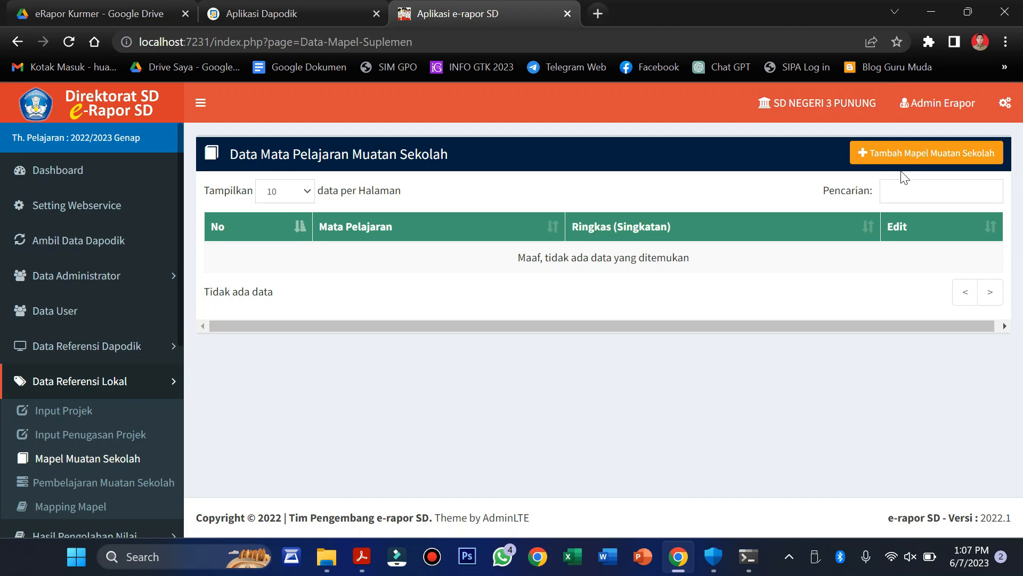
pyautogui.click(902, 155)
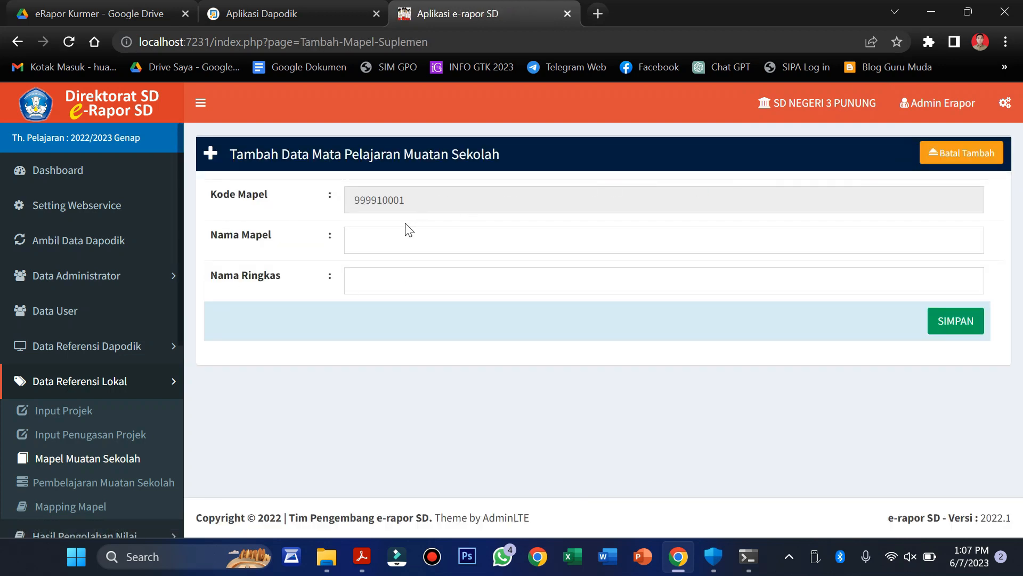
# Open the teaching assignments for school-content subjects and view the form for adding one.
pyautogui.scroll(-5, 128, 385)
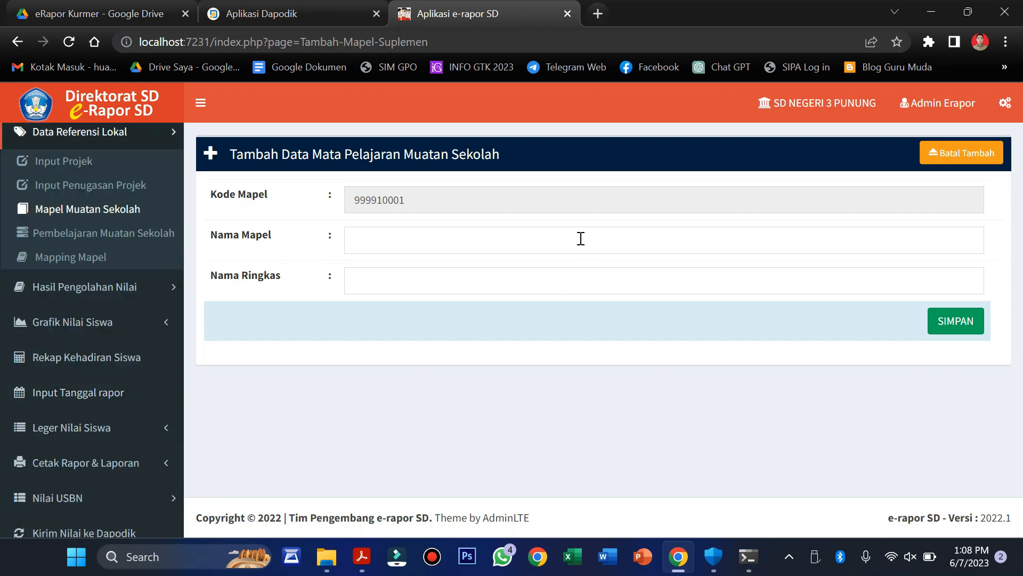
pyautogui.click(66, 237)
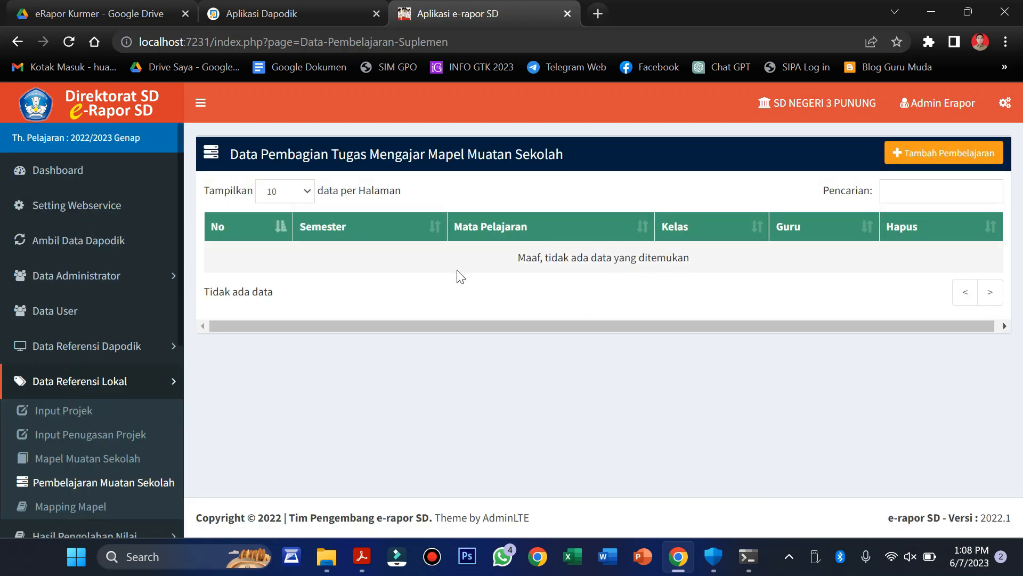
pyautogui.click(944, 153)
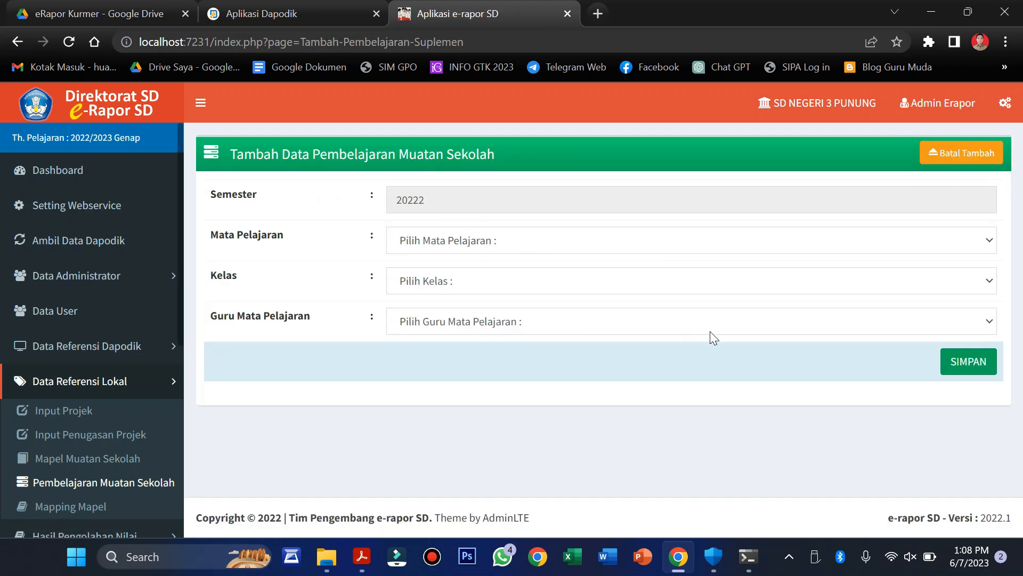
# Open the subject mapping for education level 1 and review the report names, ledger names and report order numbers.
pyautogui.scroll(-6, 80, 338)
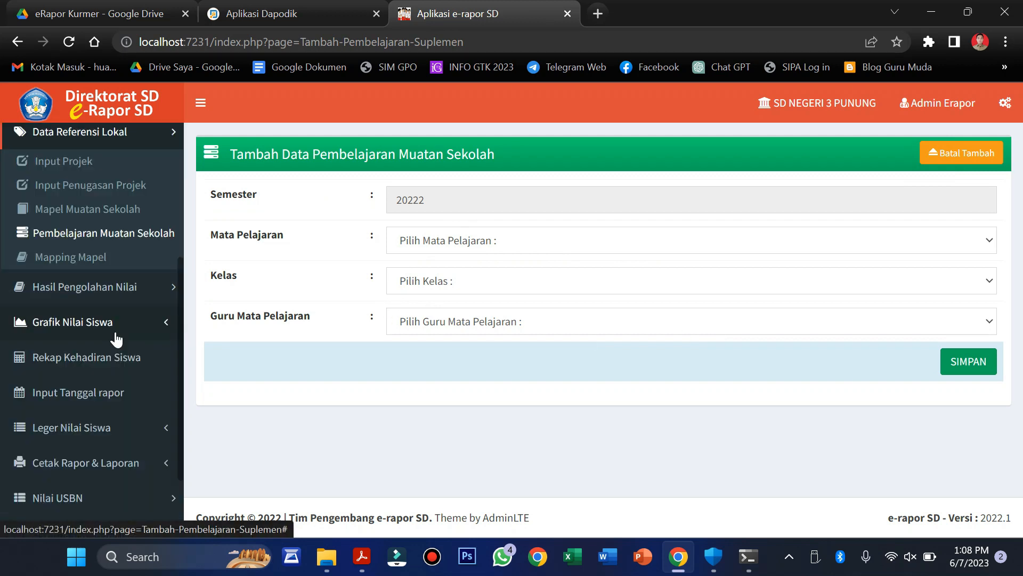
pyautogui.scroll(5, 121, 339)
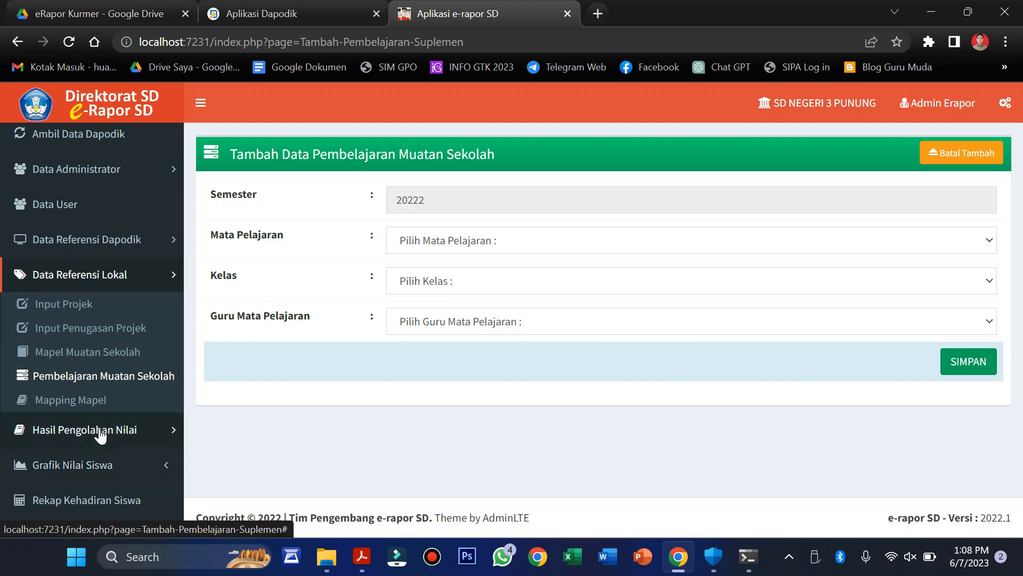
pyautogui.click(54, 401)
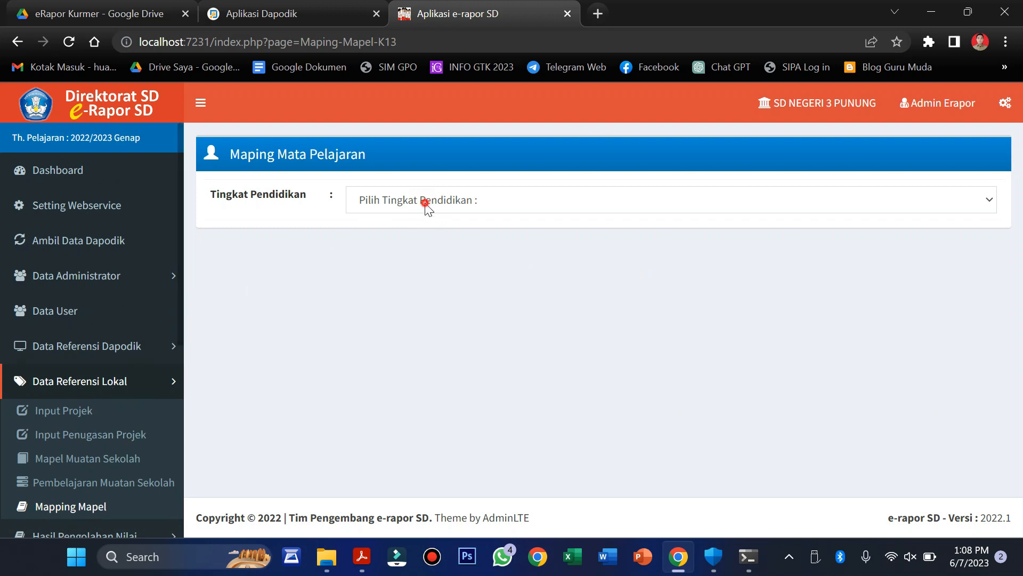
pyautogui.click(425, 203)
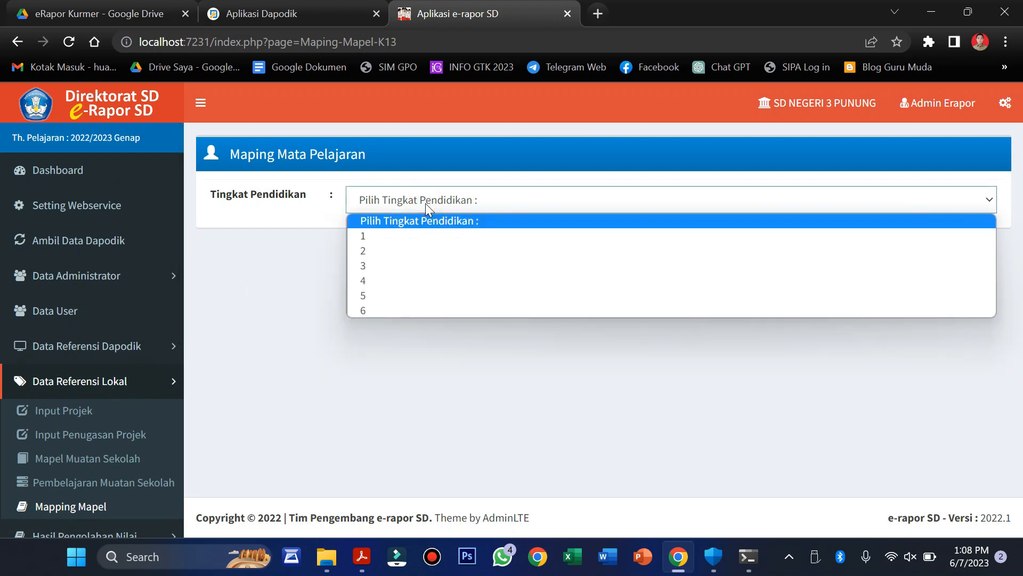
pyautogui.click(429, 236)
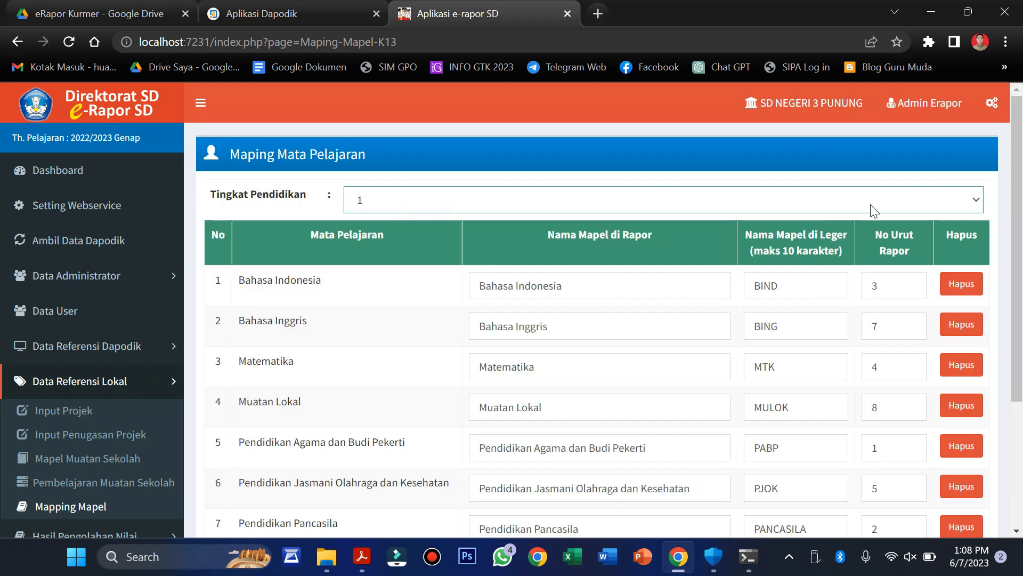
pyautogui.scroll(-3, 838, 227)
pyautogui.scroll(1, 839, 232)
pyautogui.scroll(-5, 754, 251)
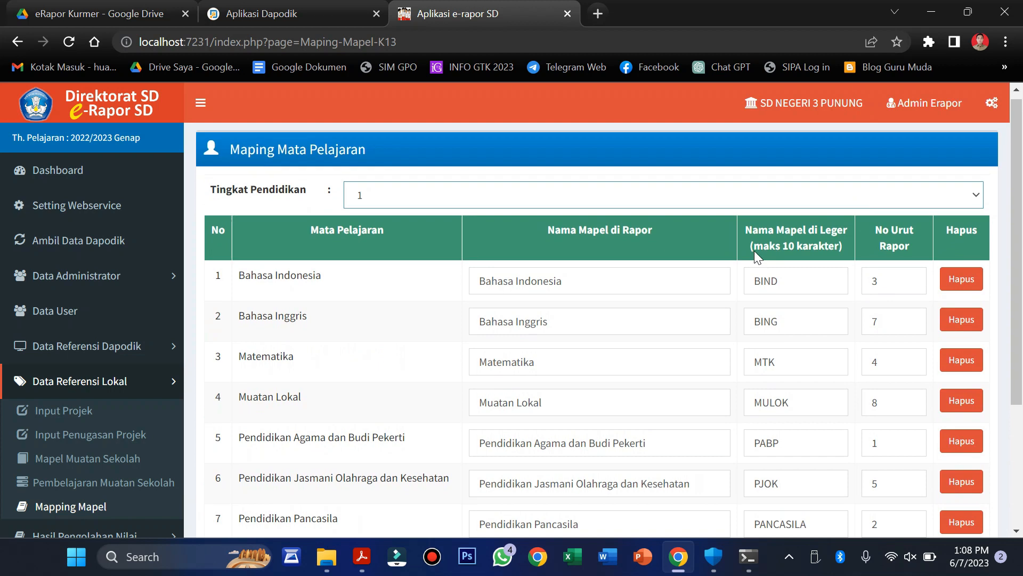
pyautogui.scroll(2, 620, 235)
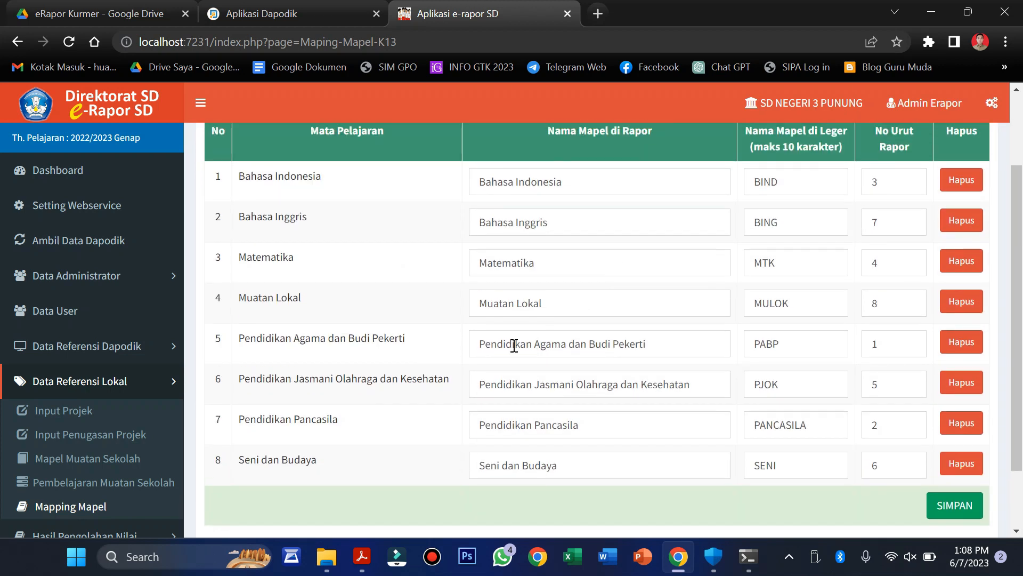
# In the Muatan Lokal row, set the report subject name to Bahasa Jawa and the ledger name to BJW.
pyautogui.click(570, 308)
pyautogui.doubleClick(812, 308)
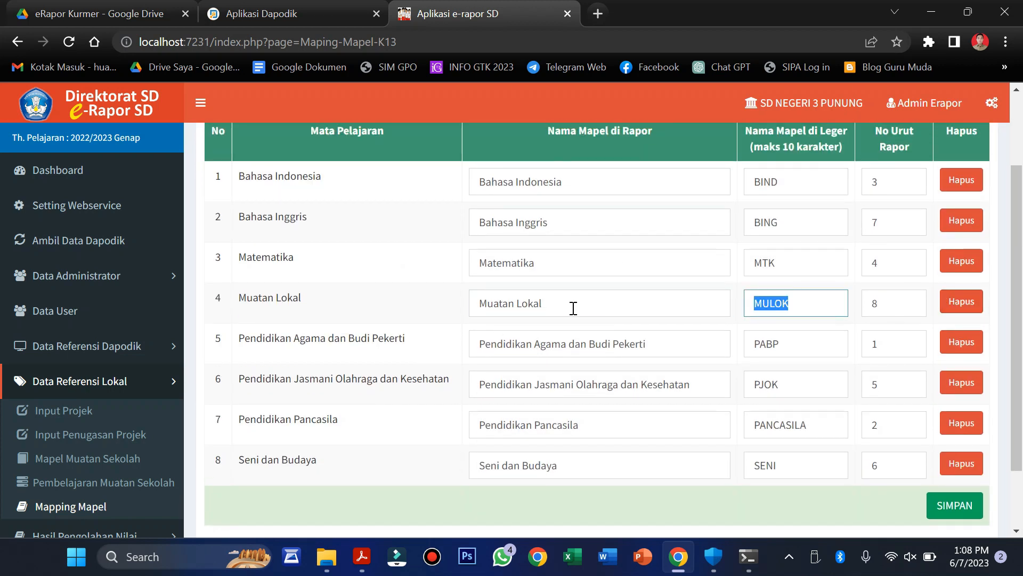
pyautogui.scroll(2, 572, 315)
pyautogui.scroll(-4, 568, 325)
pyautogui.click(556, 223)
pyautogui.tripleClick(556, 224)
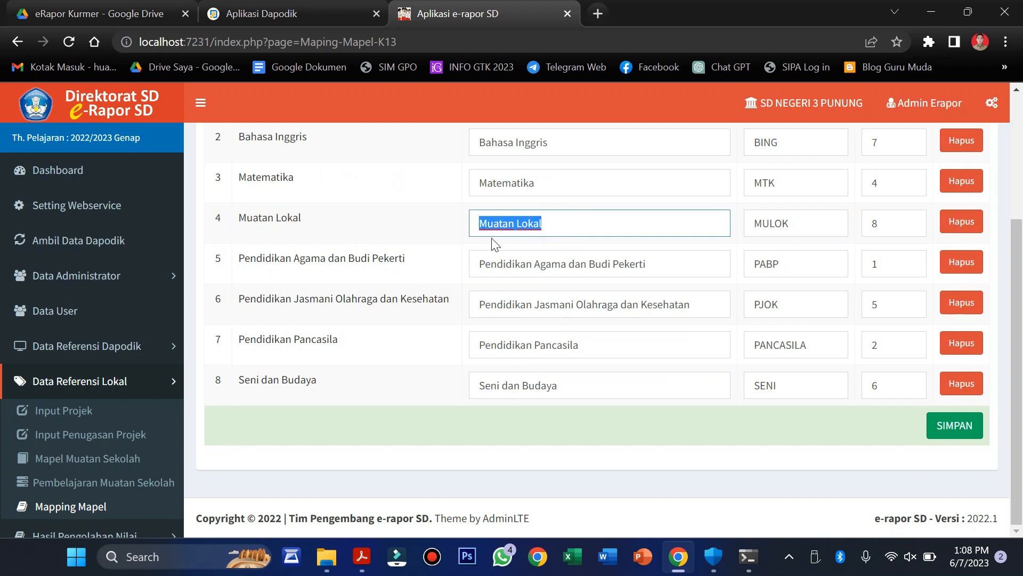
pyautogui.scroll(2, 497, 248)
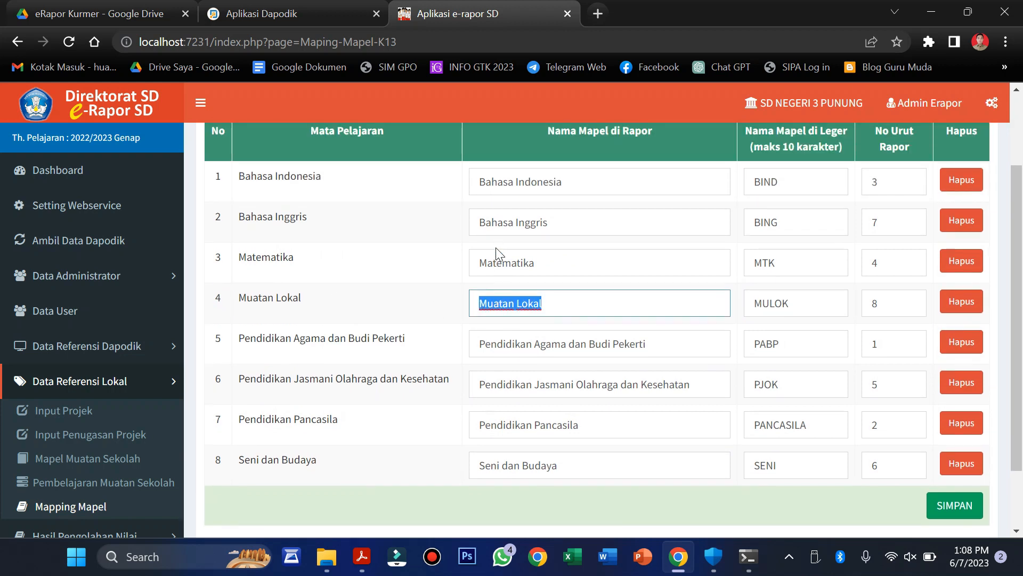
pyautogui.write('Bahasa Jawa')
pyautogui.moveTo(806, 306); pyautogui.dragTo(738, 322)
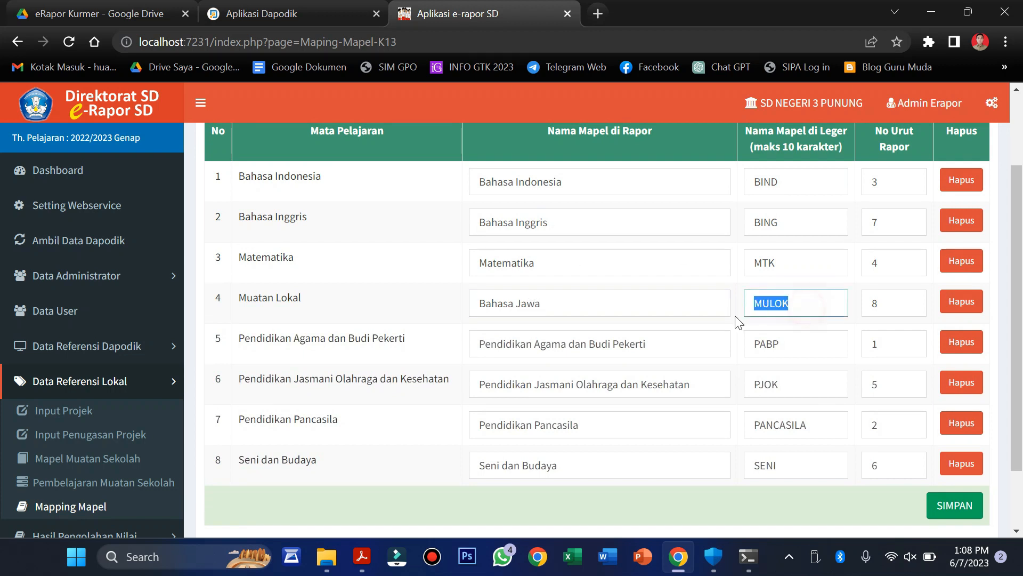
pyautogui.write('BJW')
# Save the subject mapping for education level 1, acknowledge the save message and view the selectable education levels.
pyautogui.scroll(2, 749, 309)
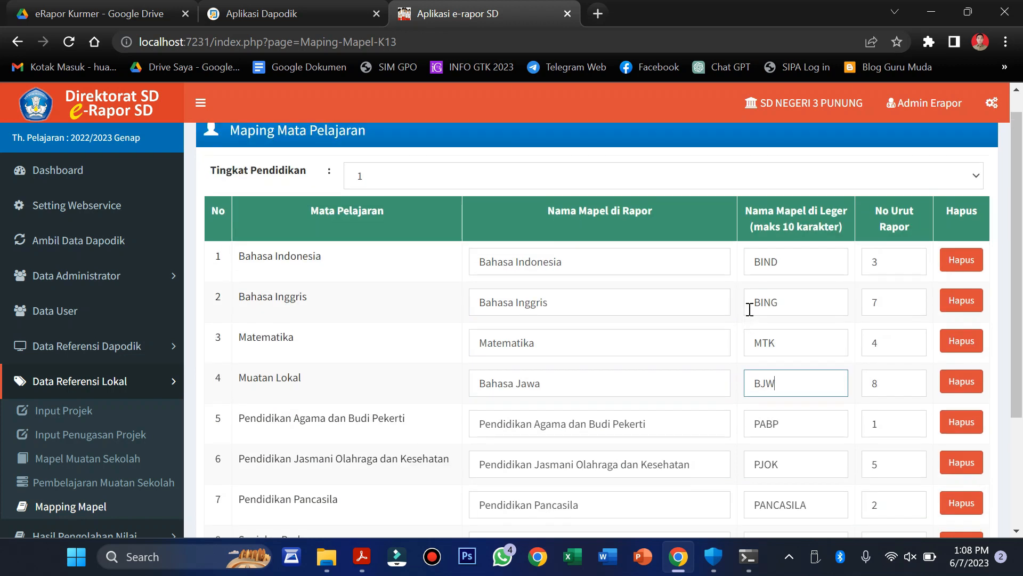
pyautogui.scroll(-3, 852, 267)
pyautogui.scroll(3, 874, 250)
pyautogui.scroll(-3, 877, 256)
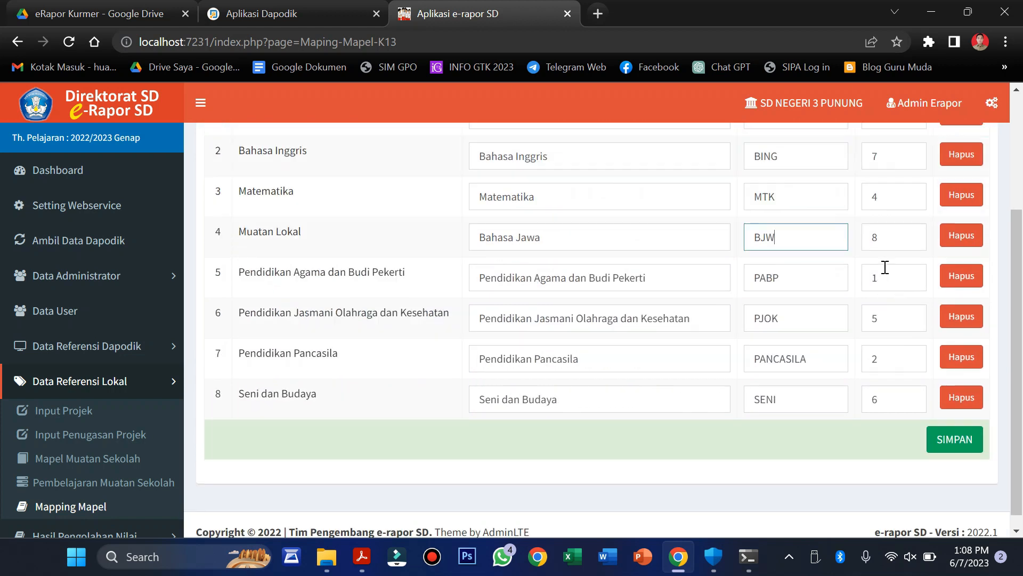
pyautogui.scroll(1, 867, 345)
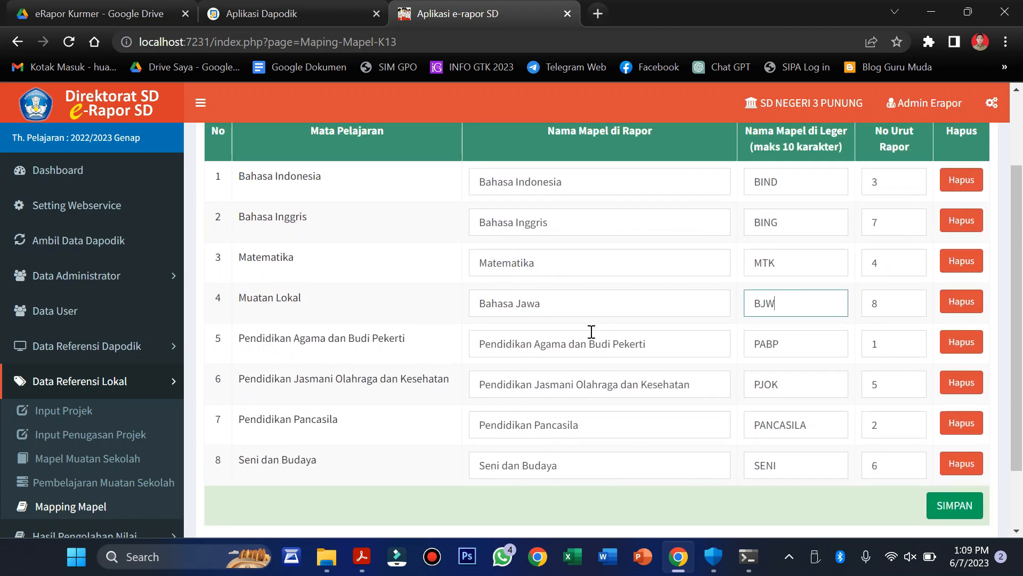
pyautogui.scroll(1, 591, 331)
pyautogui.scroll(-1, 591, 331)
pyautogui.scroll(2, 313, 444)
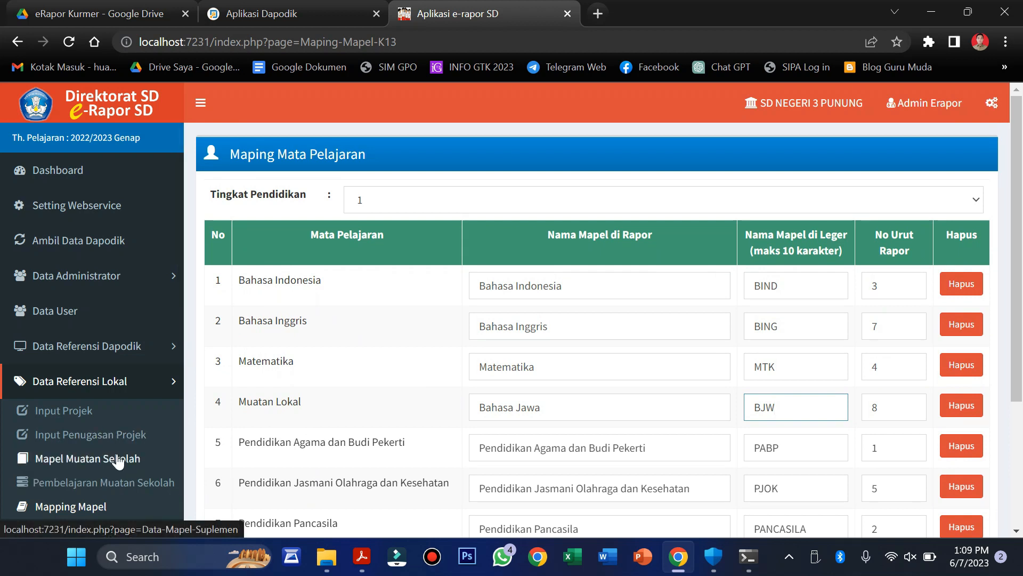
pyautogui.scroll(-3, 382, 327)
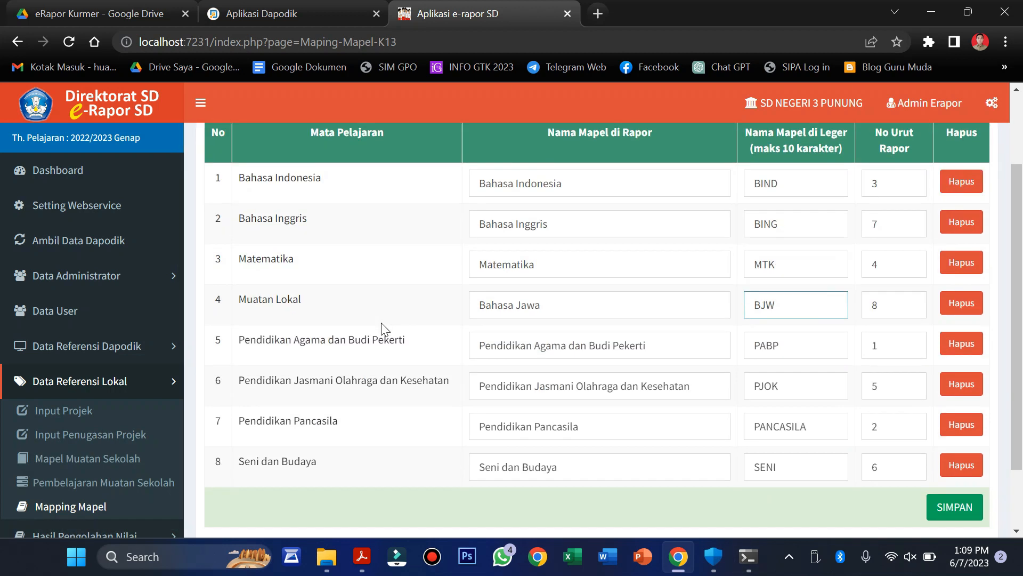
pyautogui.click(962, 461)
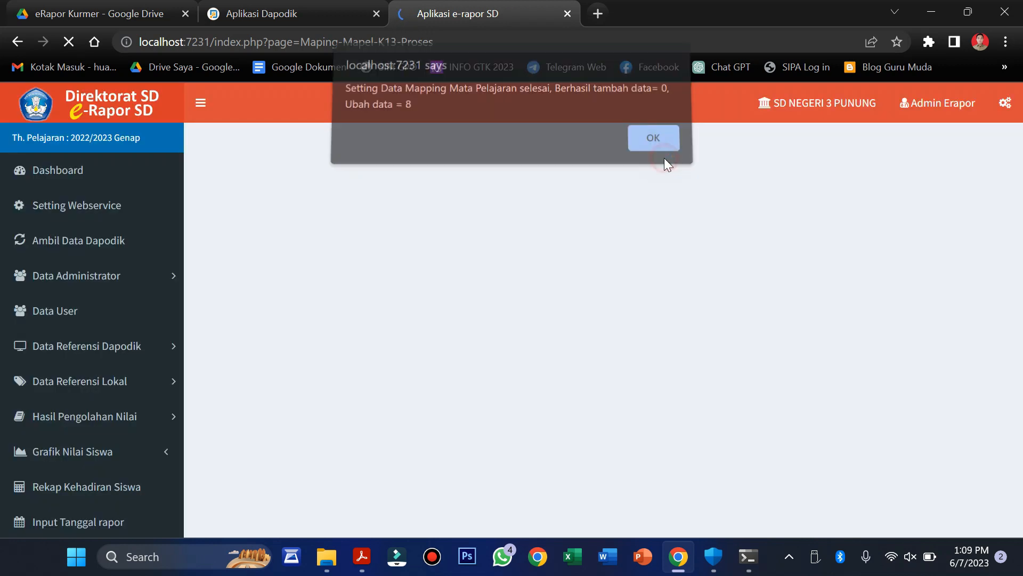
pyautogui.click(664, 158)
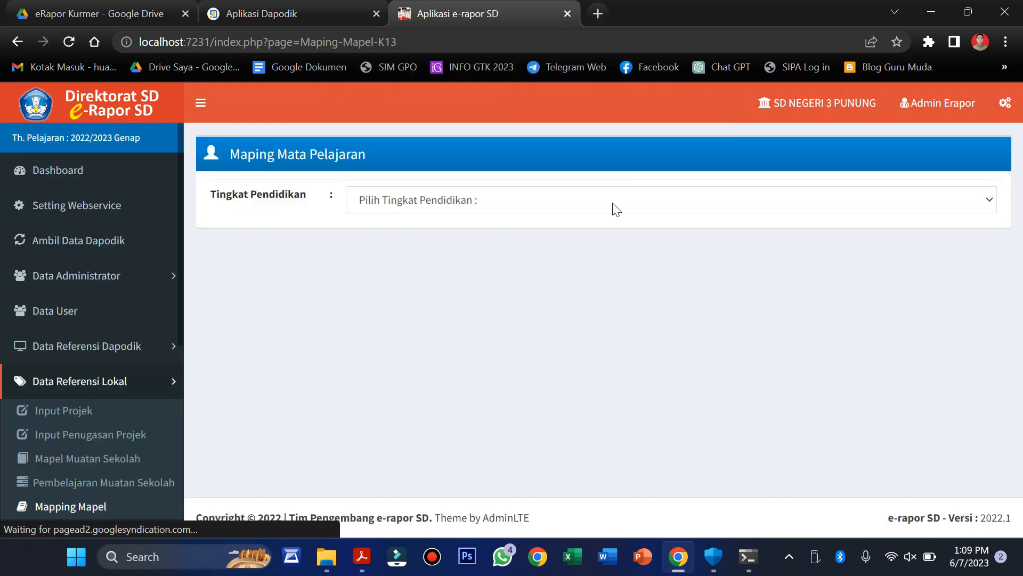
pyautogui.click(582, 207)
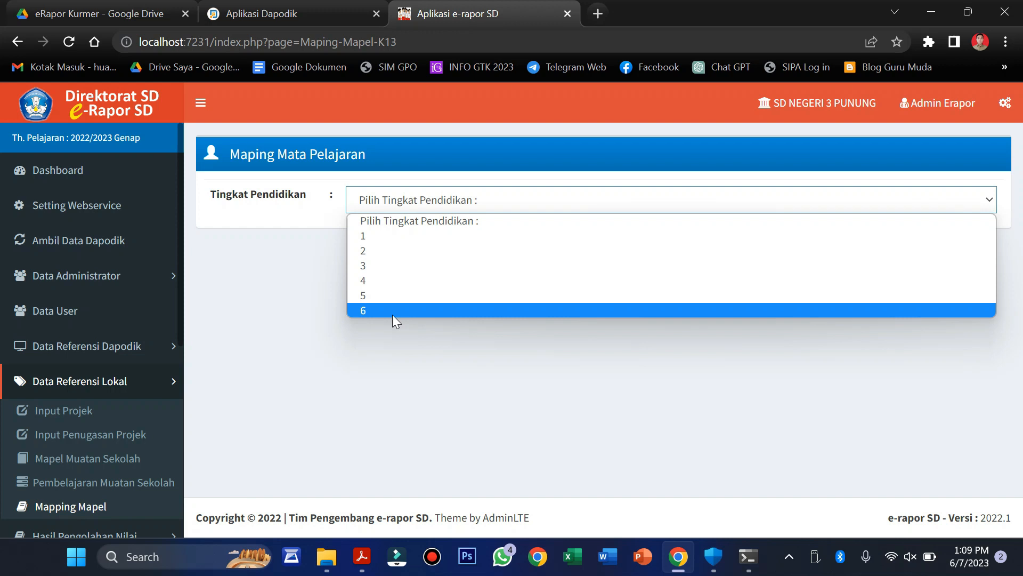
# Open the report date data and start adding a new report date.
pyautogui.scroll(-5, 167, 374)
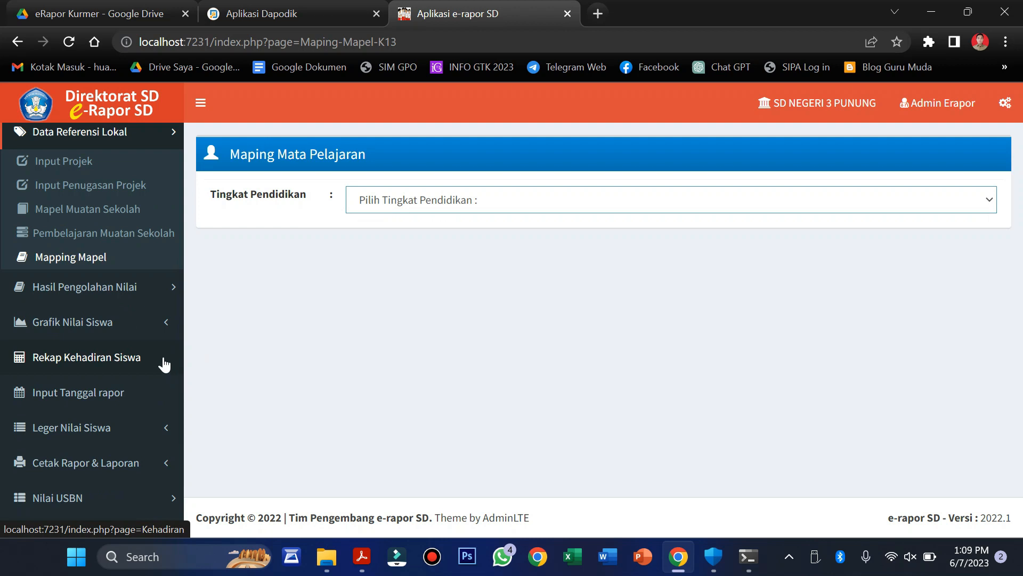
pyautogui.click(85, 402)
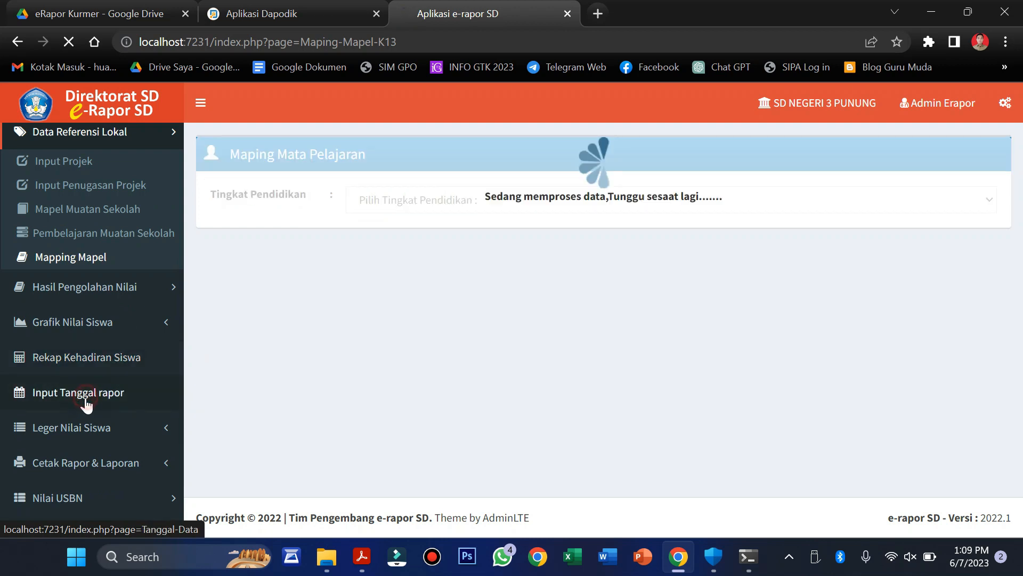
pyautogui.click(911, 154)
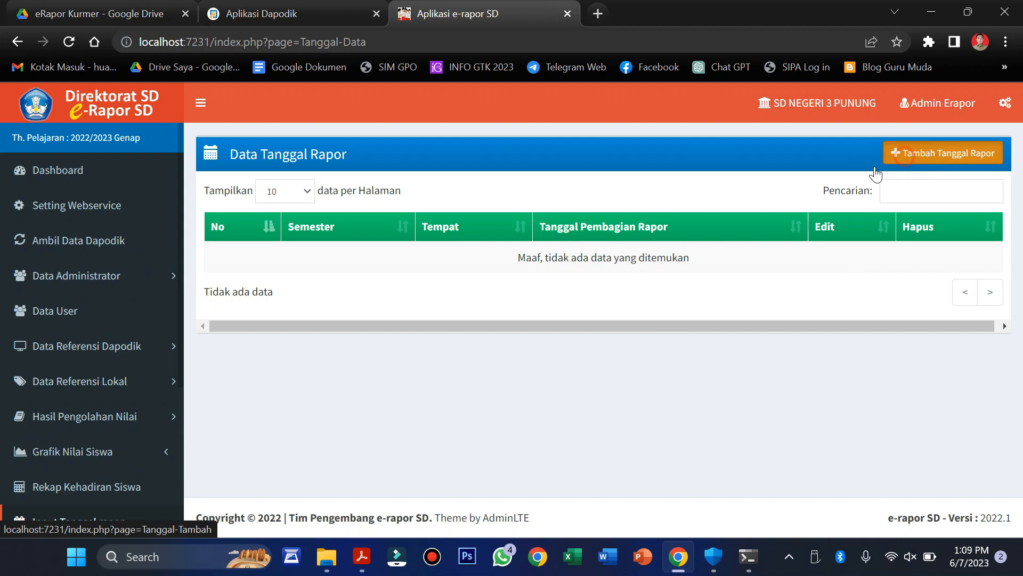
# Fill in the report date entry with Pacitan as the place of issue and 06/06/2023 as the report distribution date.
pyautogui.click(373, 230)
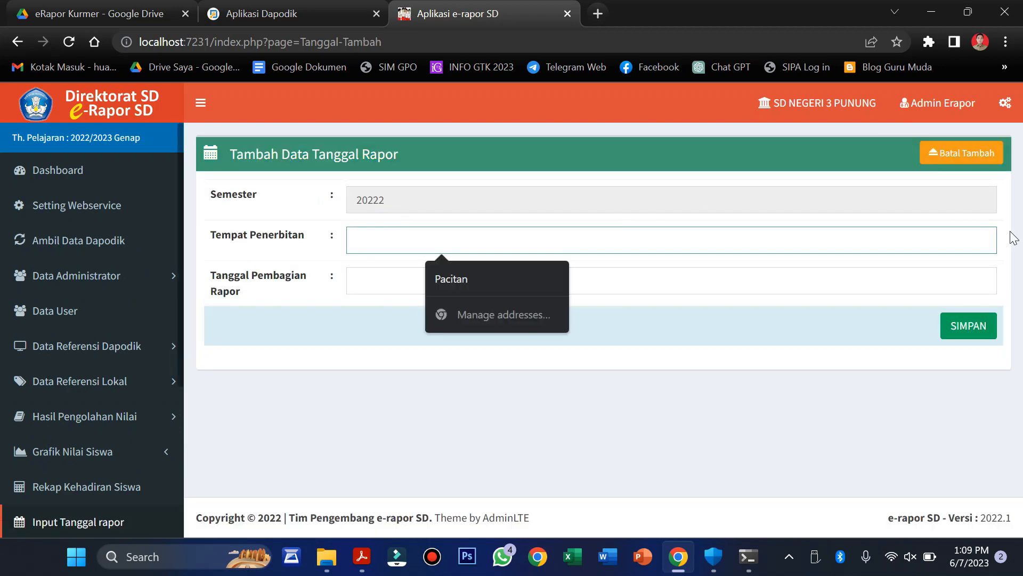
pyautogui.click(446, 285)
pyautogui.click(446, 283)
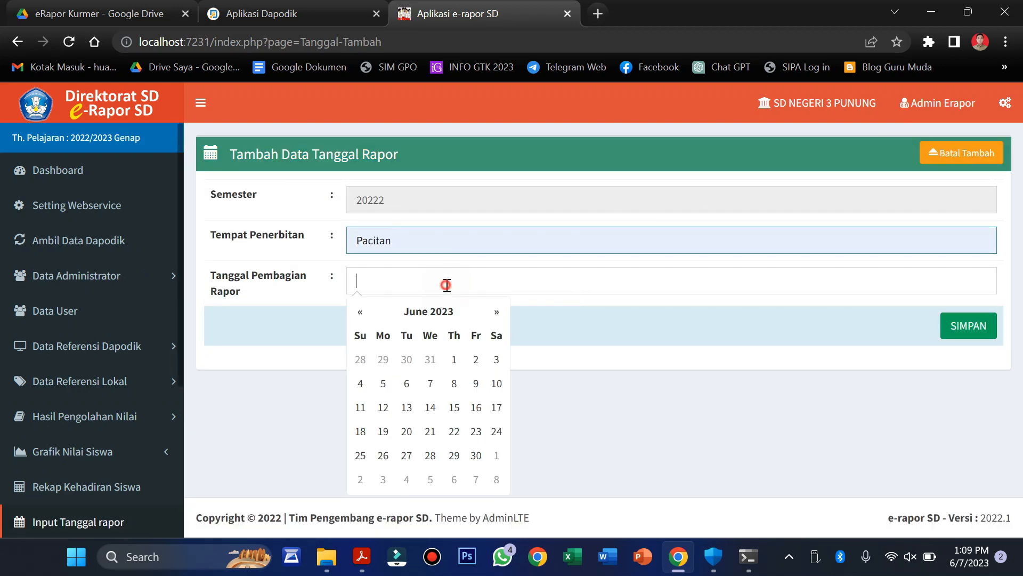
pyautogui.click(869, 413)
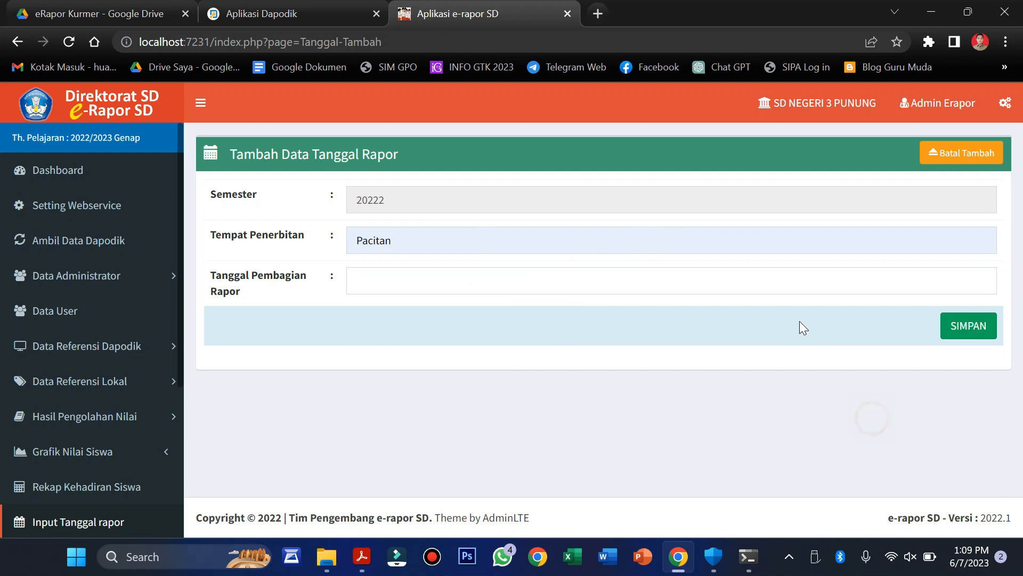
pyautogui.click(530, 286)
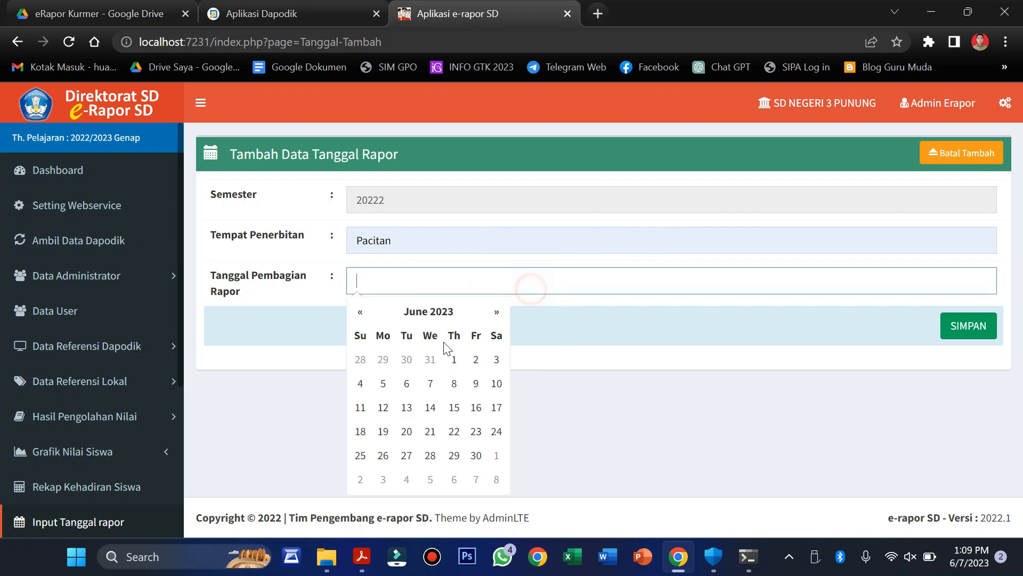
pyautogui.click(399, 383)
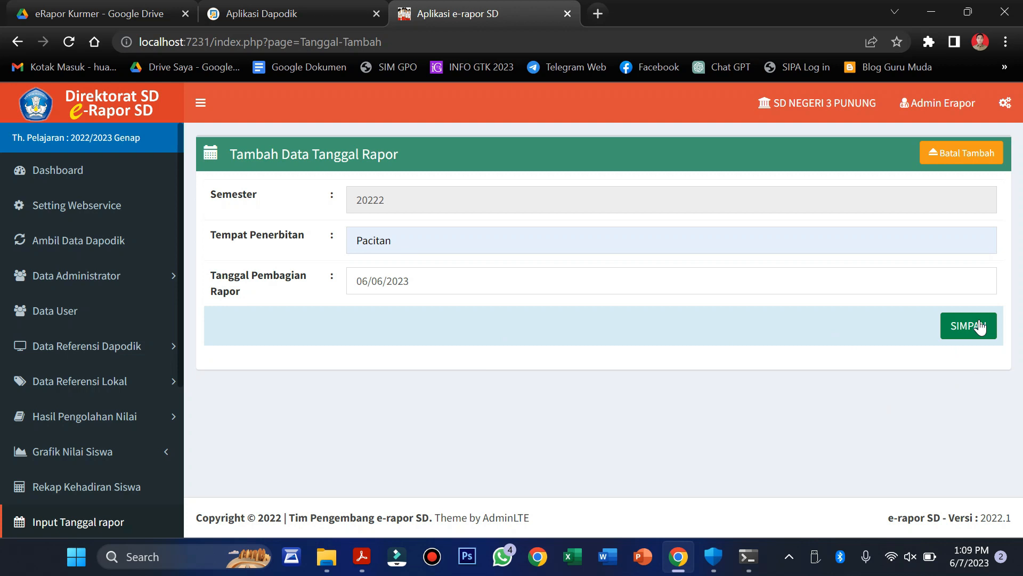
pyautogui.scroll(-5, 144, 421)
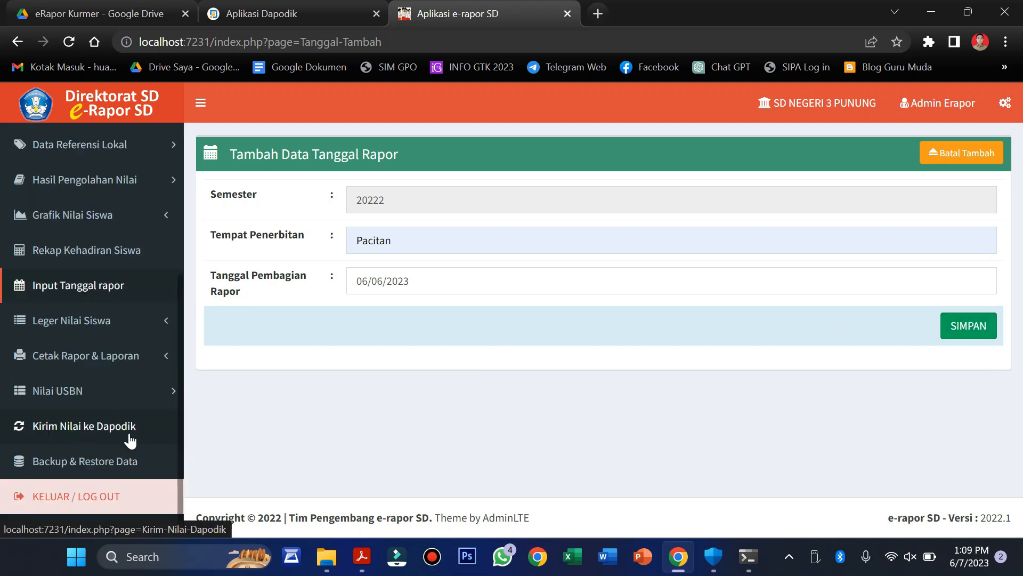